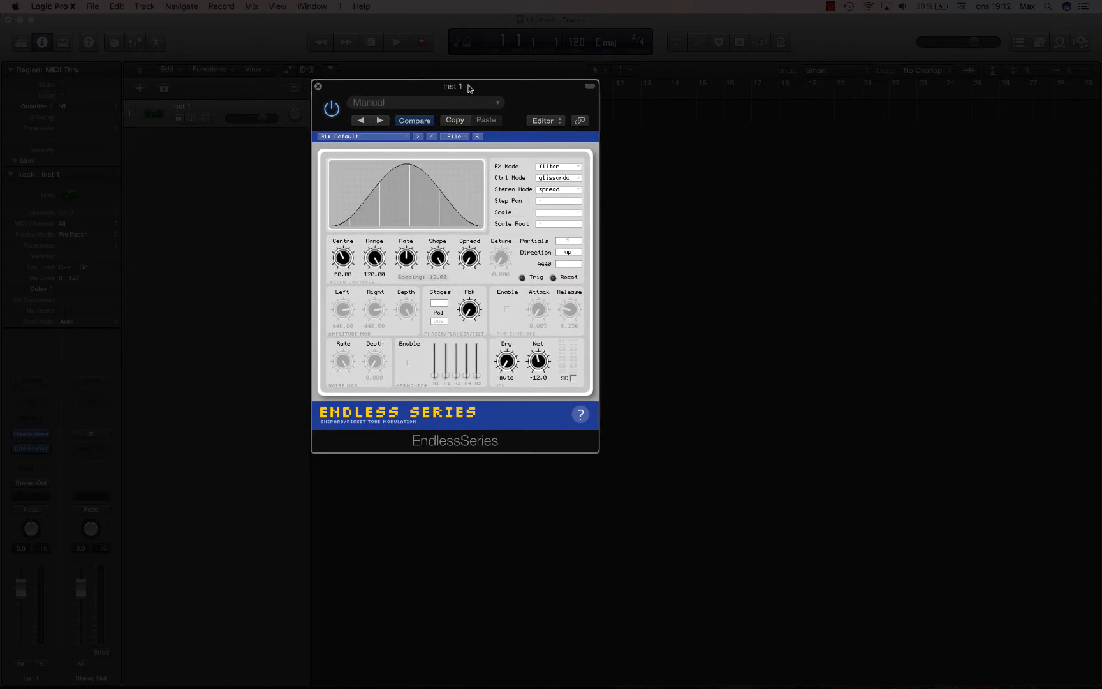
Step: Review the FX Mode options in Endless Series, keep filter, and raise Centre to about 72.31
drag(470, 86, 470, 135)
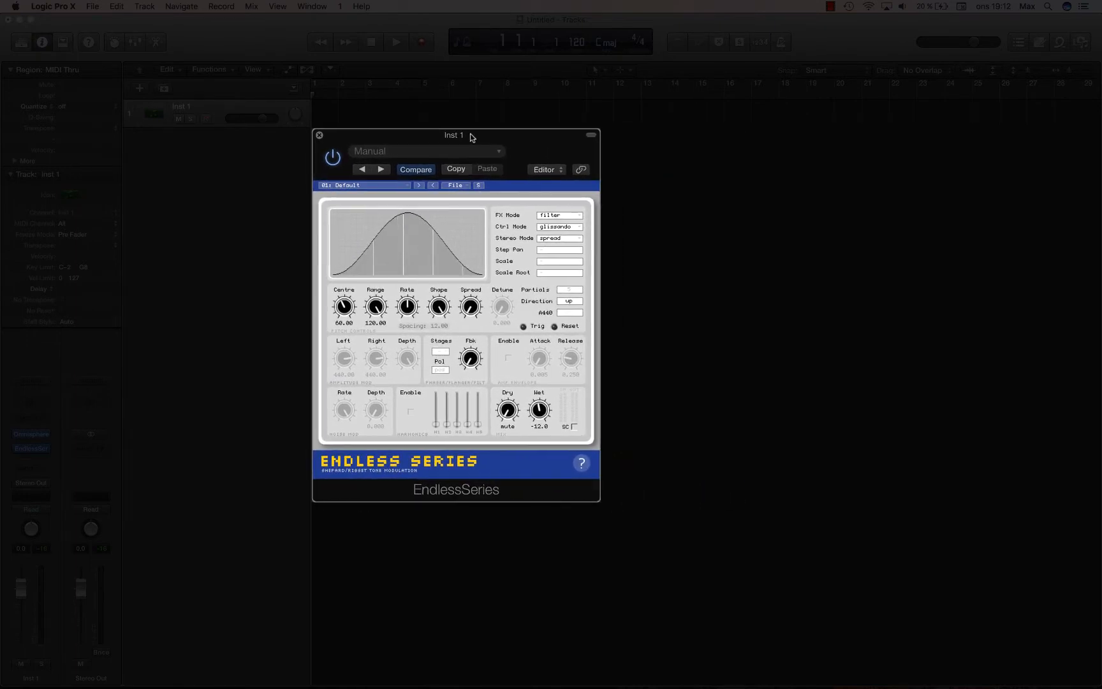
click(567, 217)
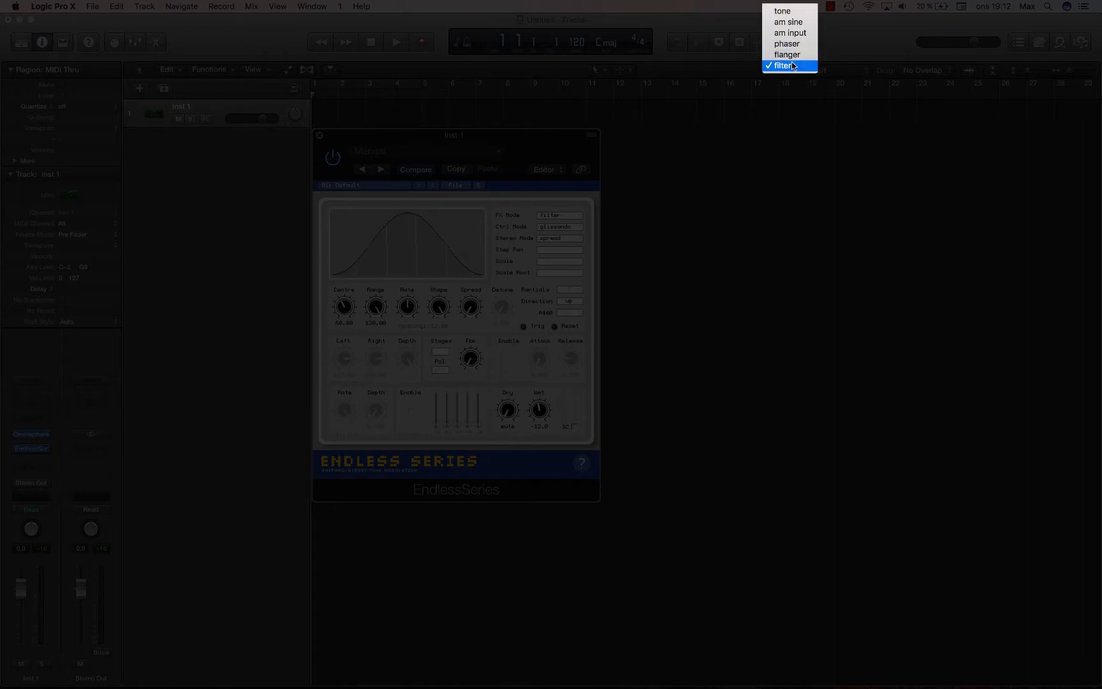
click(551, 139)
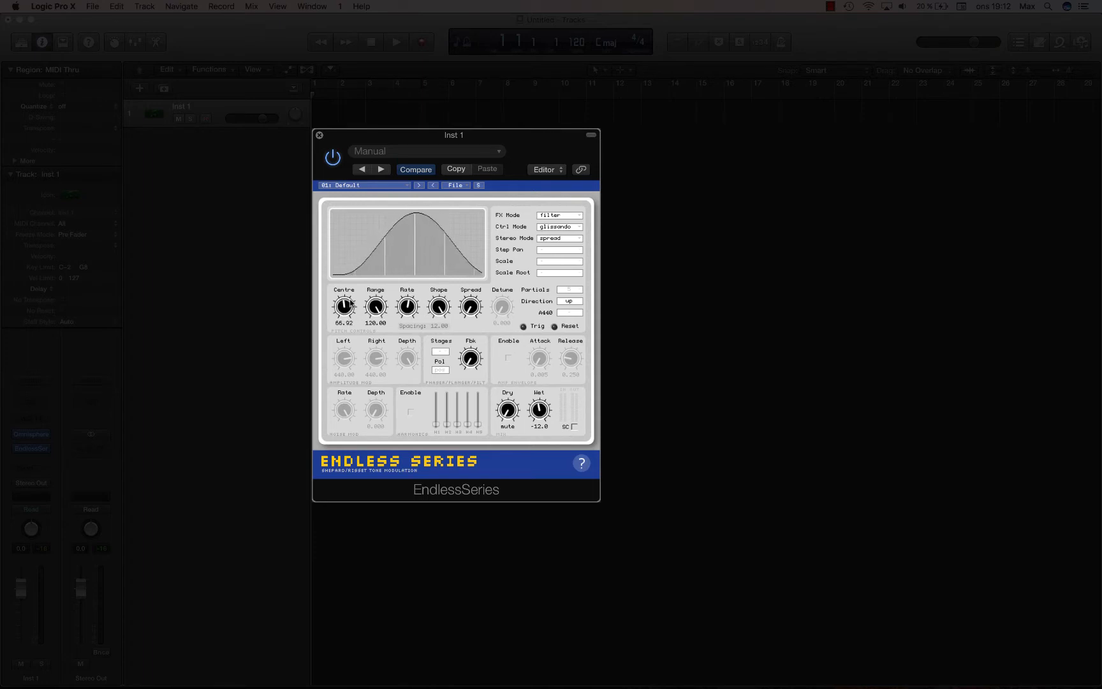
drag(350, 306, 350, 297)
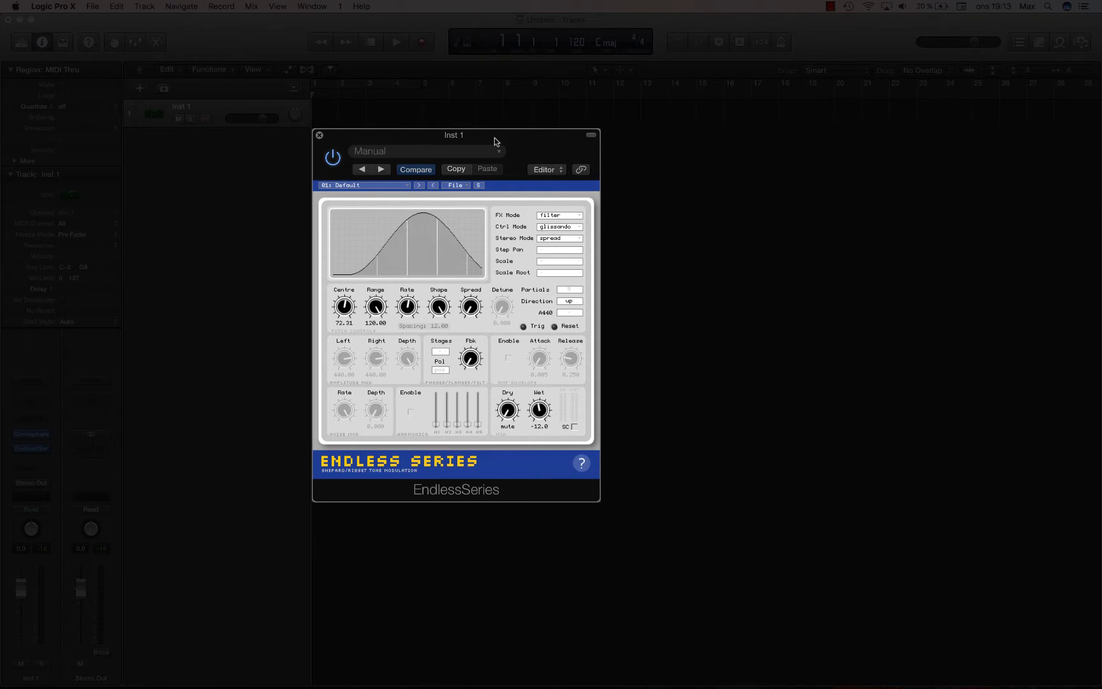
Step: Open the Omnisphere instrument on Inst 1, move both plug-in windows apart, and bypass Endless Series
click(36, 439)
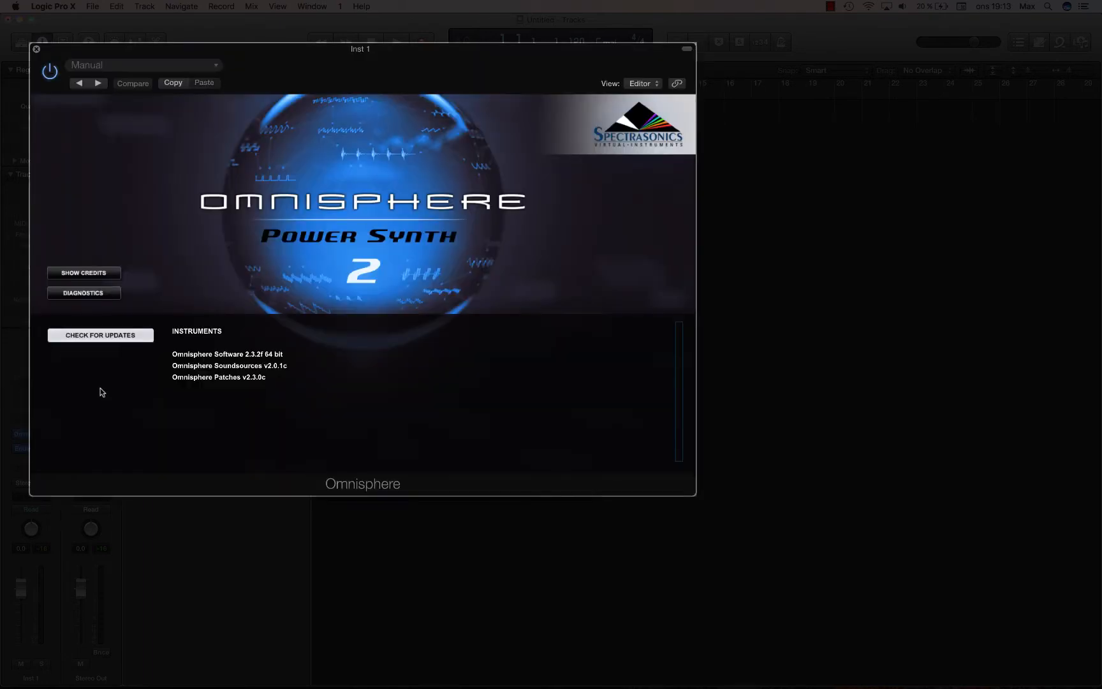
drag(297, 49, 730, 46)
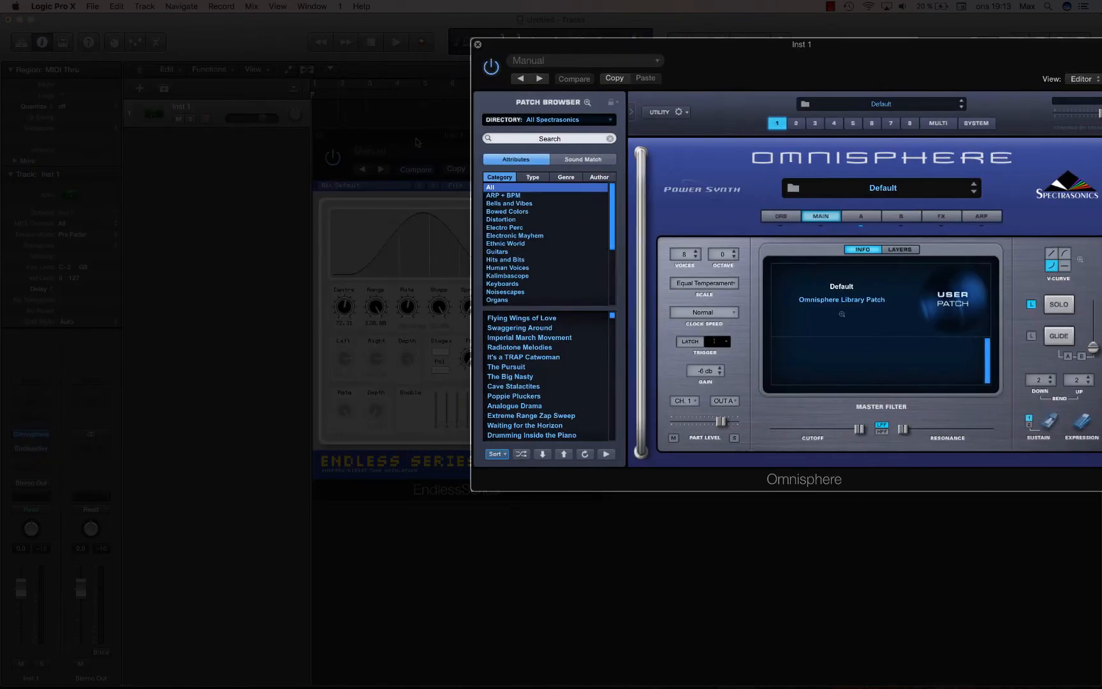
drag(416, 141, 424, 331)
click(437, 244)
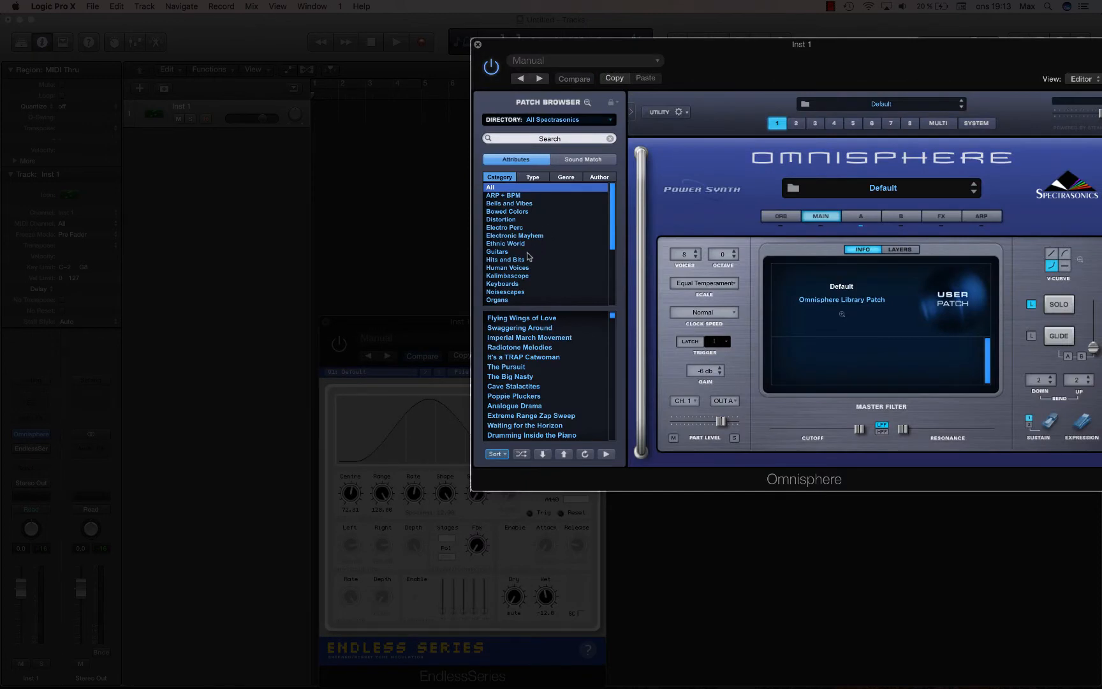
Step: Filter Omnisphere's patches by the Pads + Strings category and load the patch Light As Air
scroll(550, 237, down, 3)
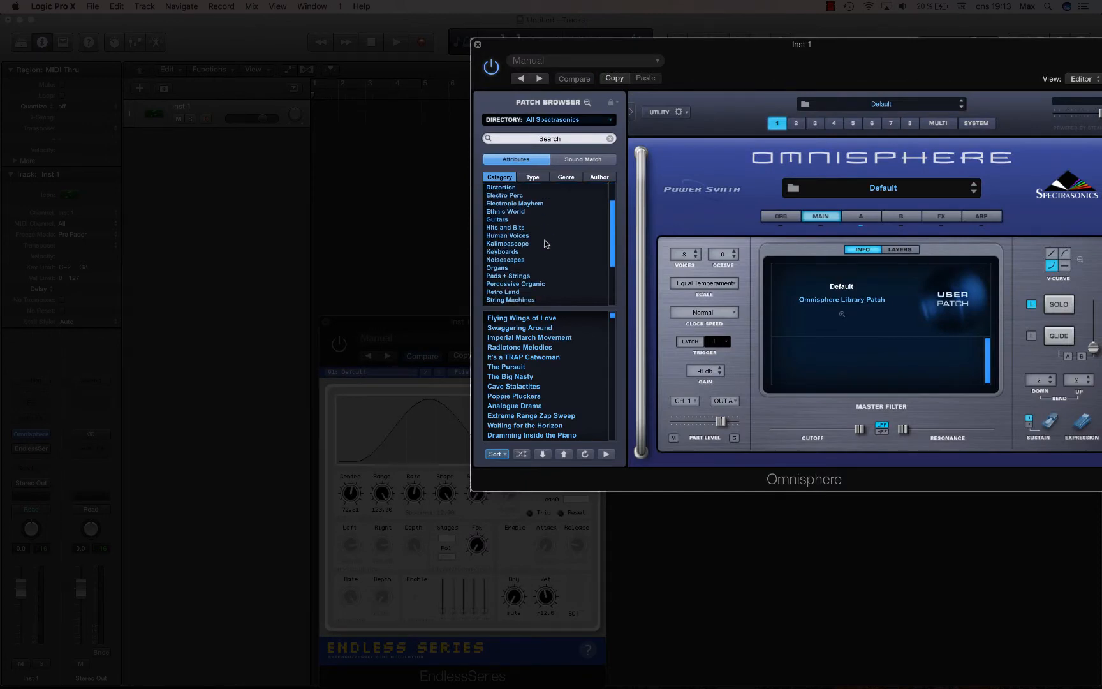
click(529, 276)
scroll(553, 415, down, 3)
click(538, 385)
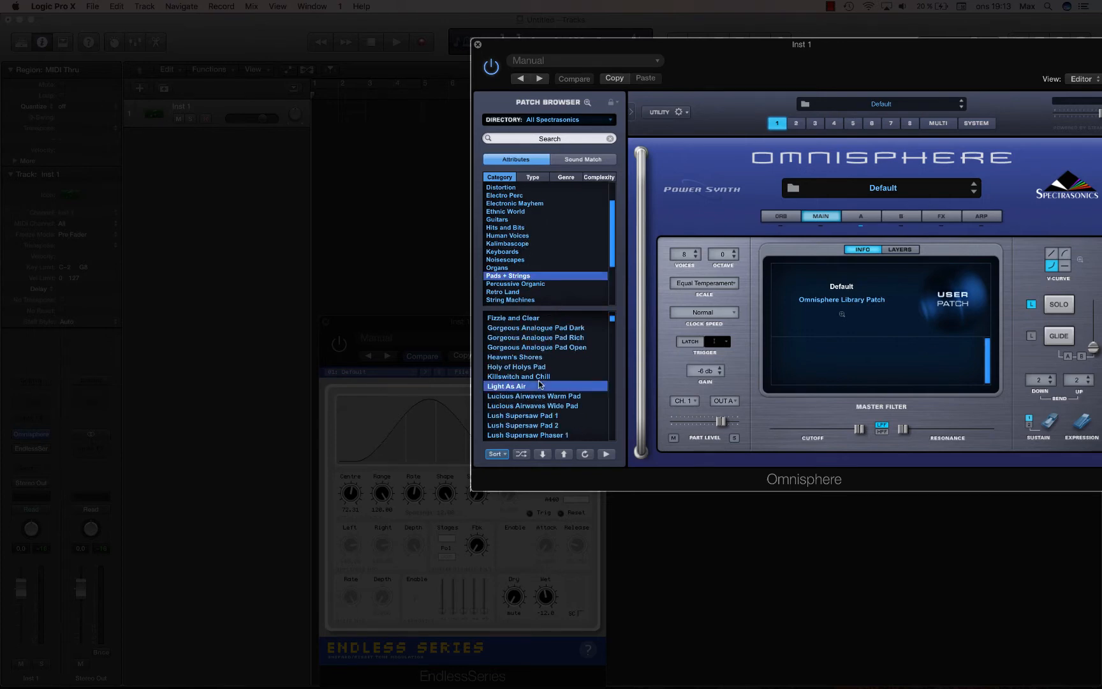
Step: Show the Musical Typing keyboard, raise the system volume, and play a test note
key(super+k)
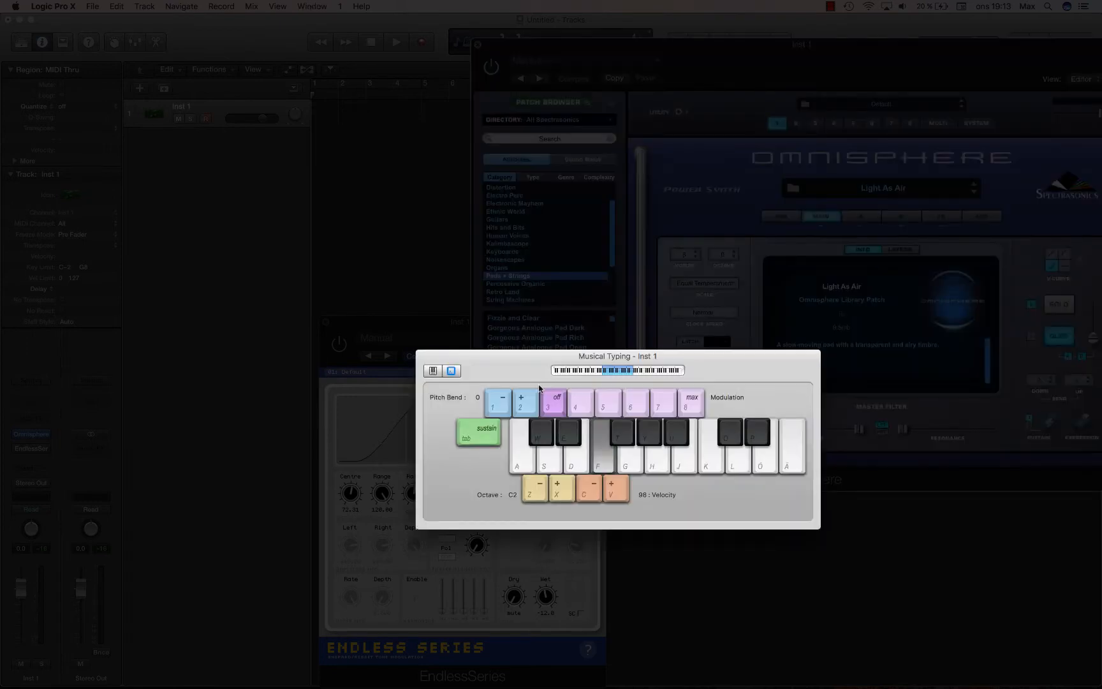
key(XF86AudioRaiseVolume)
key(f)
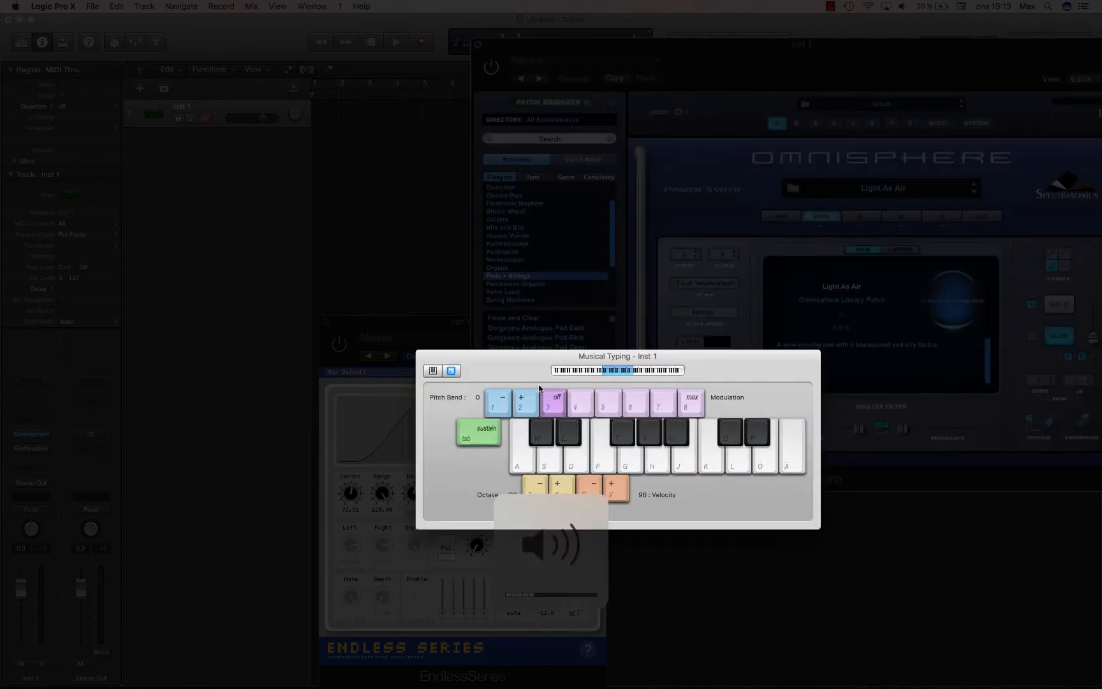
Step: Load the Gorgeous Analogue Pad Rich patch in Omnisphere and close the instrument window
scroll(541, 288, down, 3)
click(536, 338)
click(536, 337)
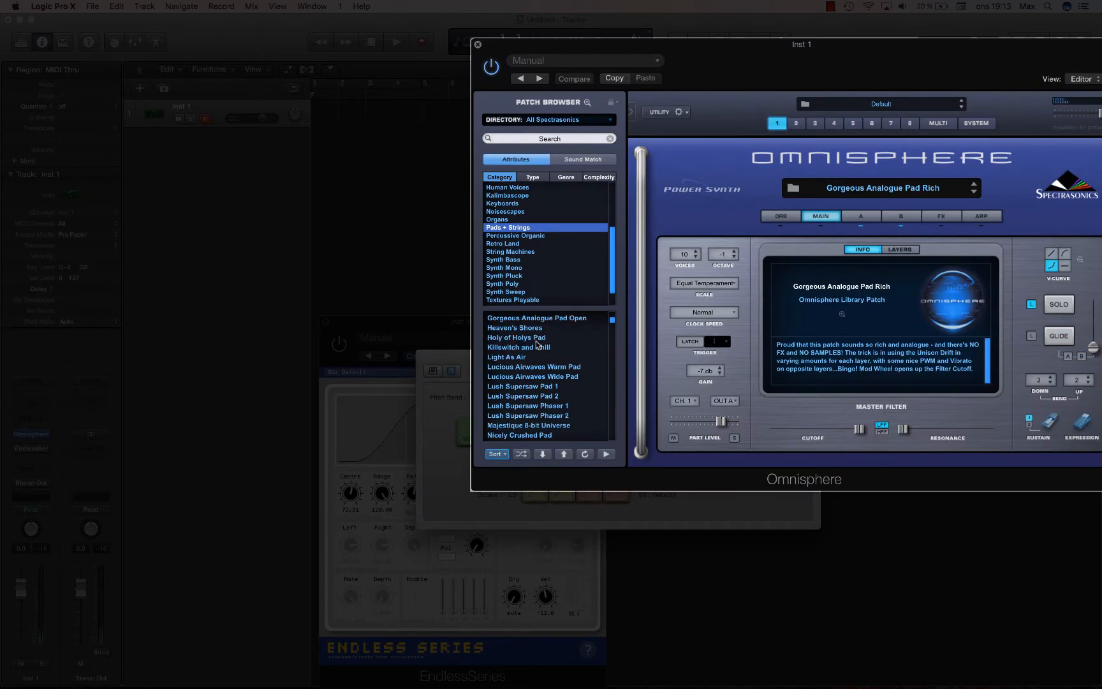
scroll(537, 344, down, 5)
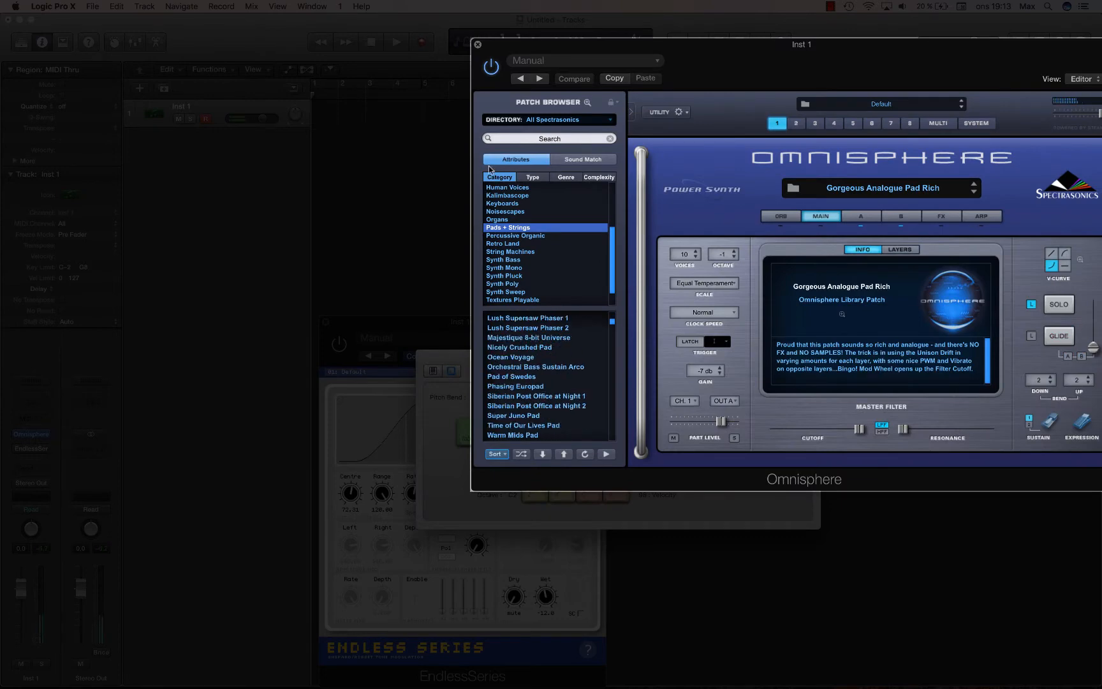
click(477, 45)
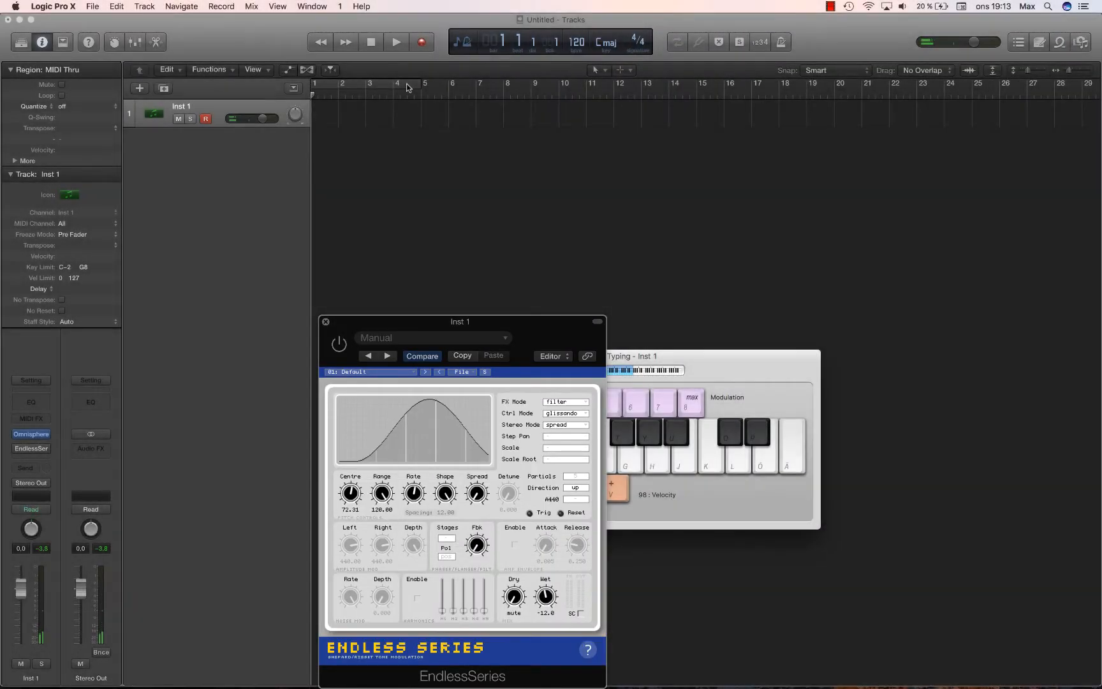
Step: Set a 14-bar cycle range from bar 1 and record one sustained note lasting about four bars on Inst 1
click(406, 83)
drag(416, 83, 697, 141)
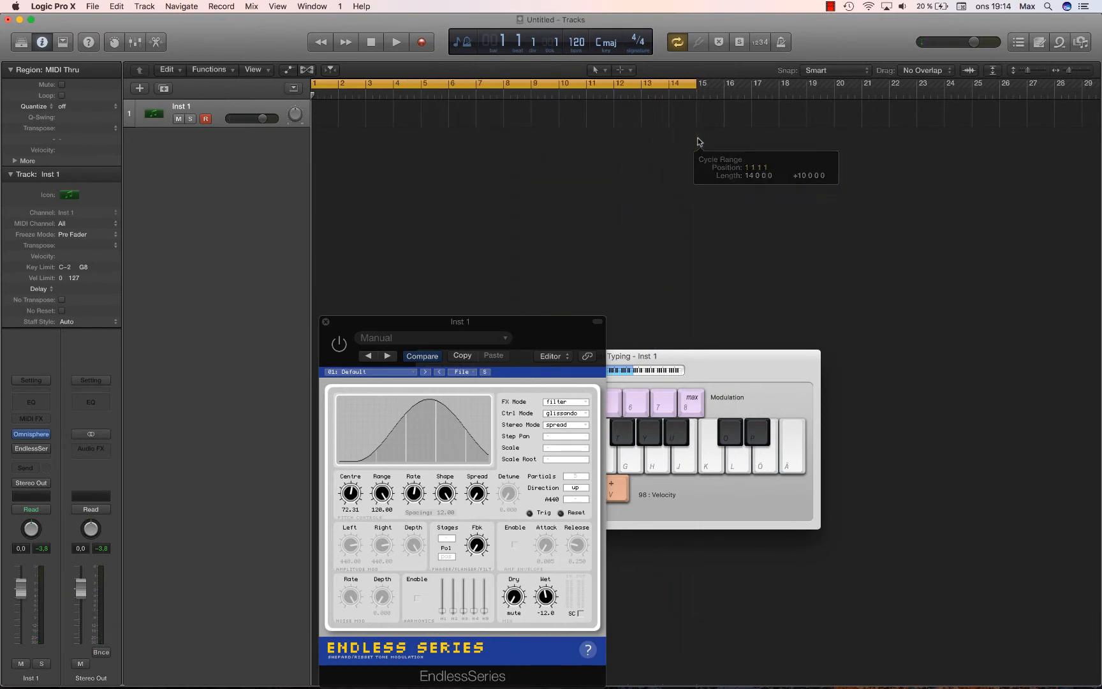
key(space)
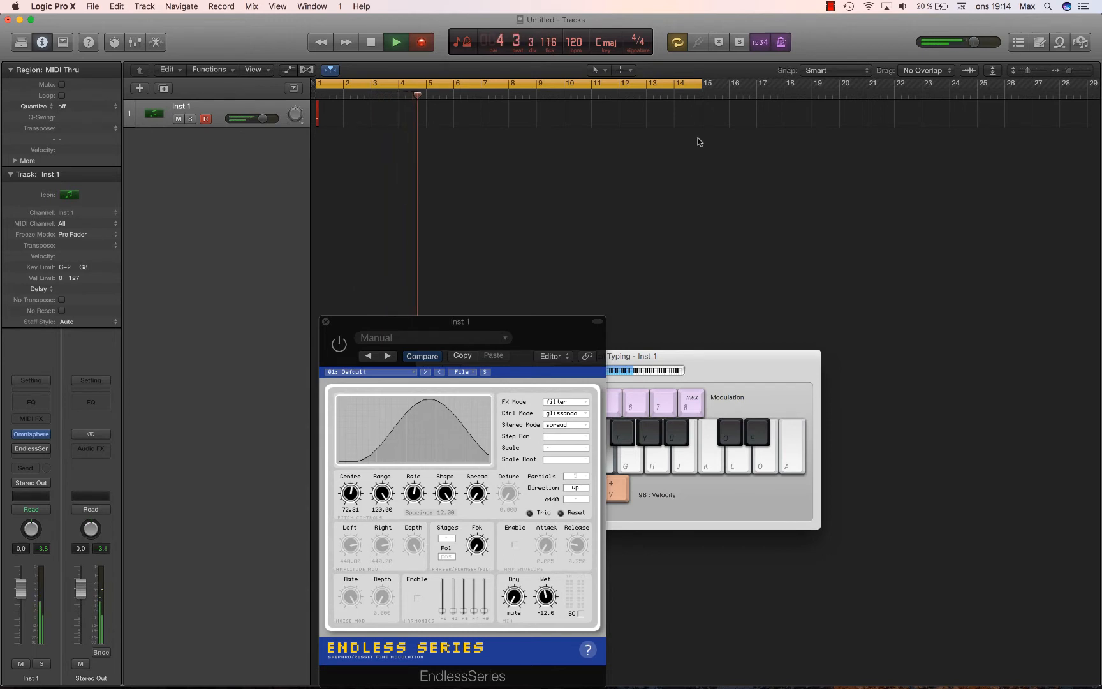
key(space)
key(super+k)
Step: Extend the recorded note to the end of its region at bar 5 in the Piano Roll, then close the editor
double_click(336, 125)
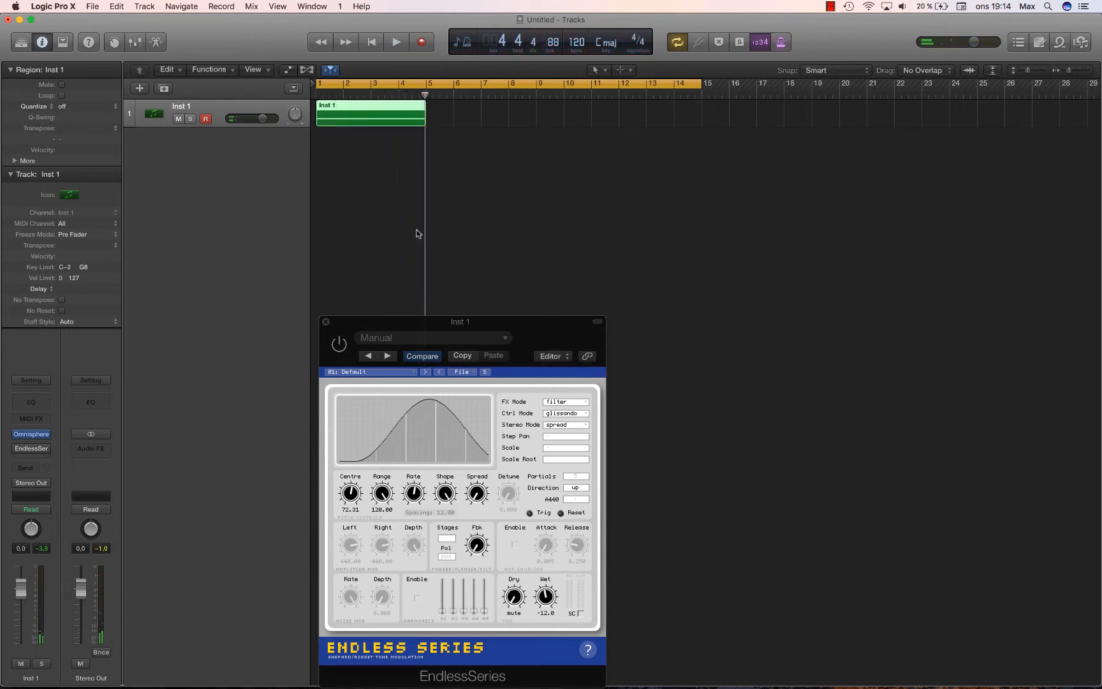
drag(488, 321, 688, 189)
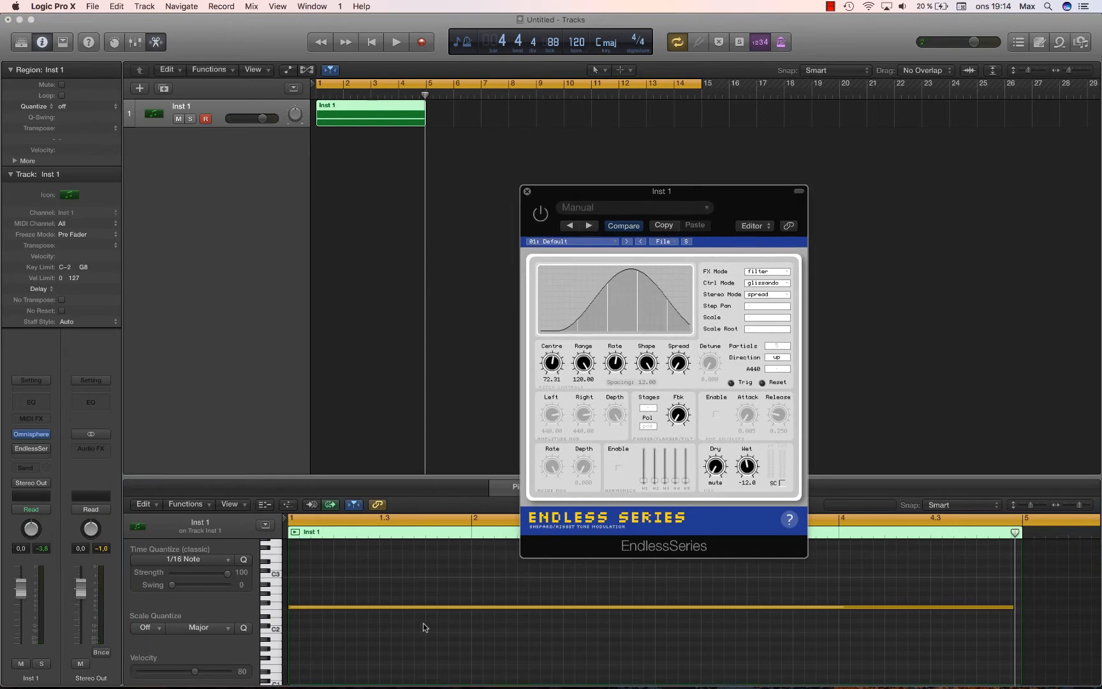
click(440, 606)
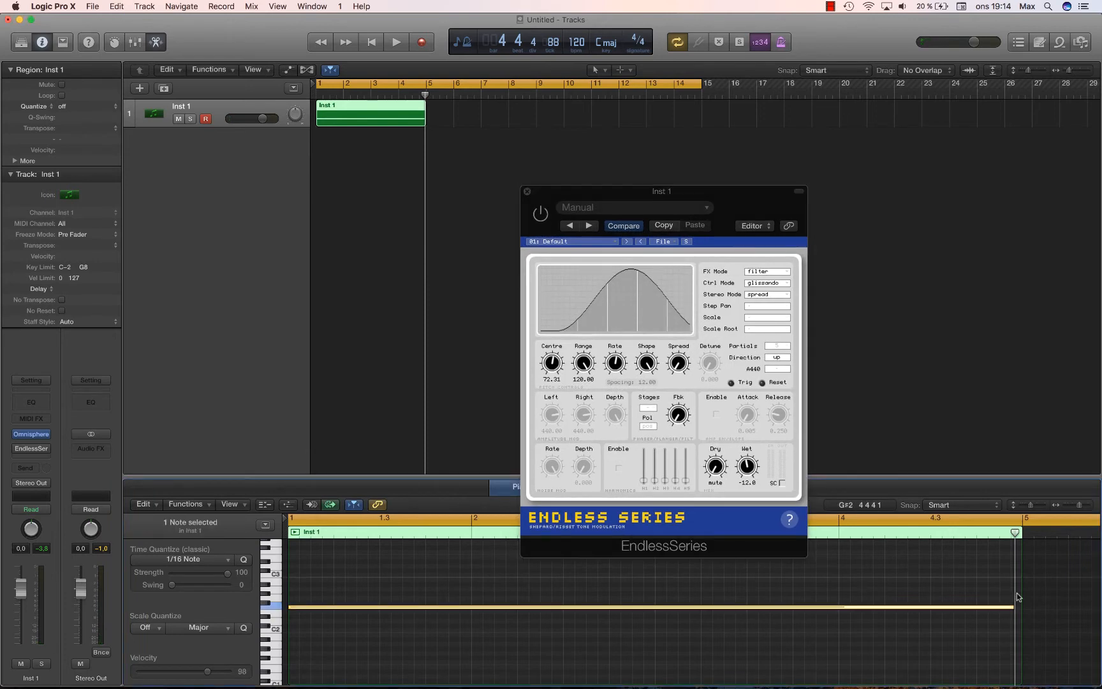
drag(1011, 604, 1013, 603)
key(p)
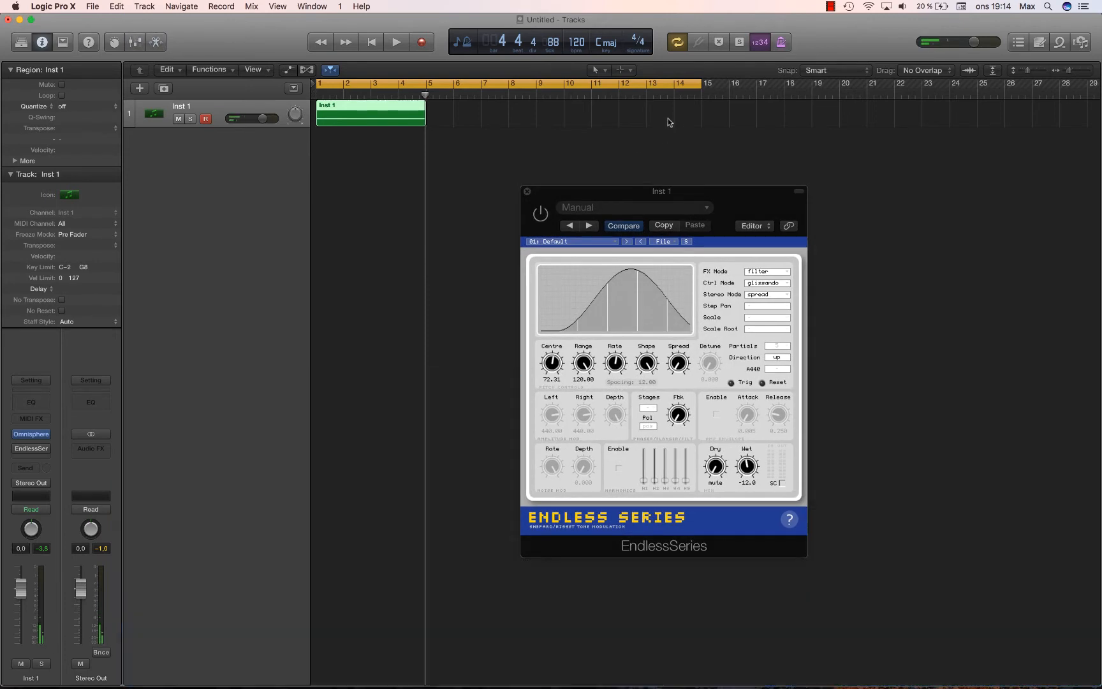
Step: Loop the Inst 1 region up to bar 17 and extend the cycle range to the same point
drag(424, 106, 759, 131)
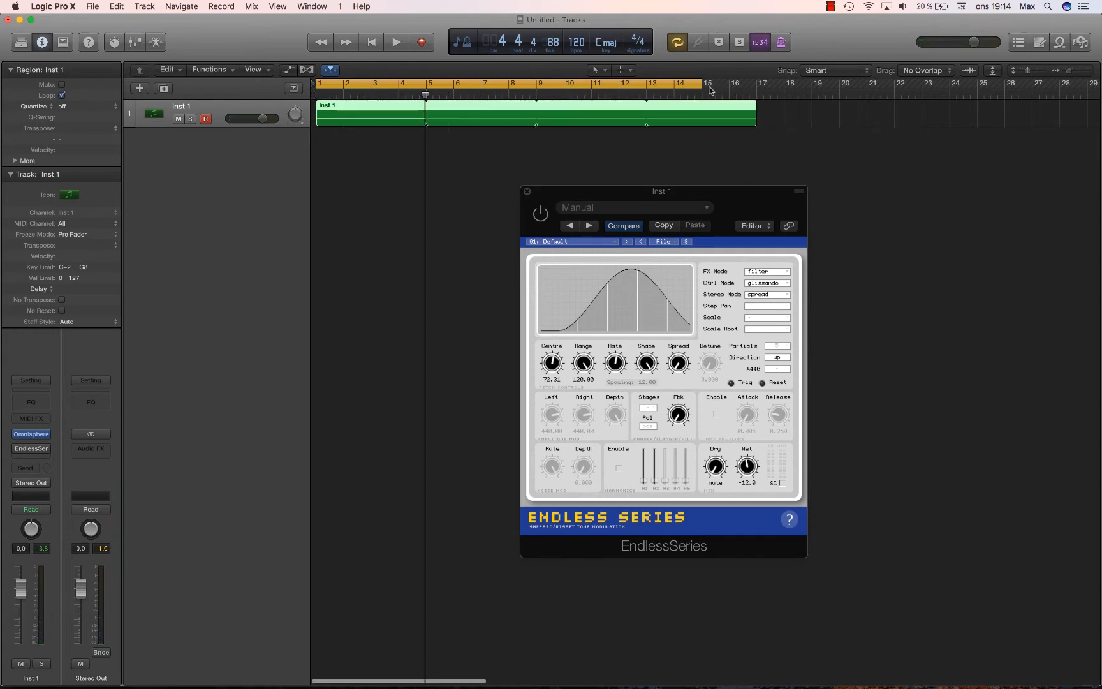
drag(701, 90, 756, 90)
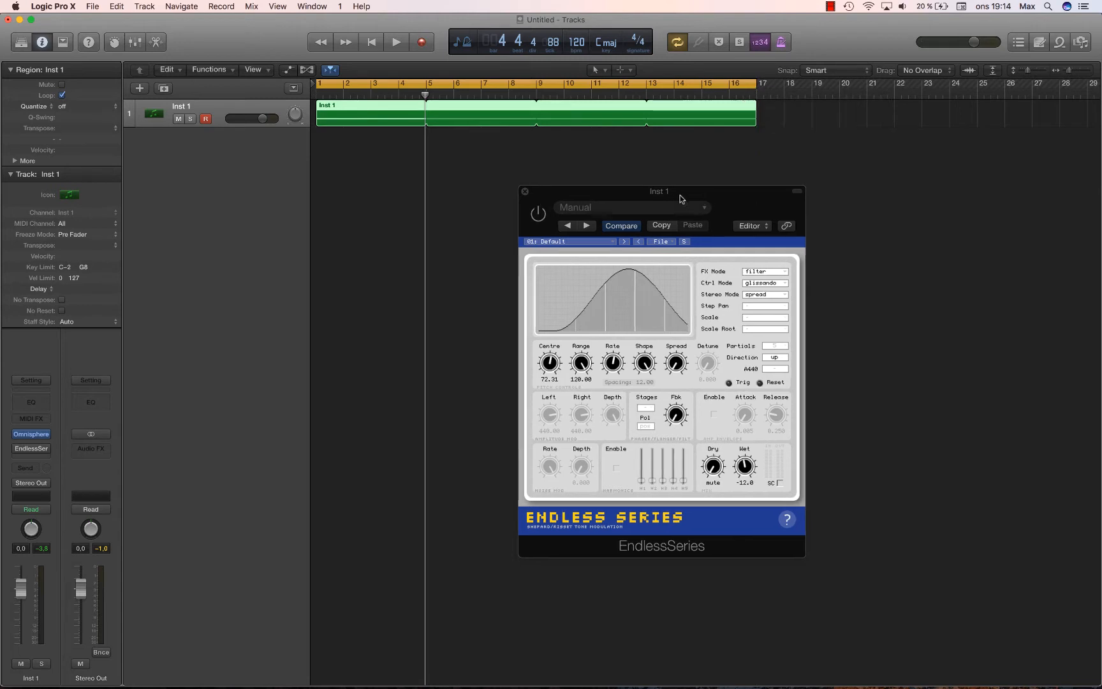
Step: Turn Endless Series back on, close its window, and remove the effect from the Inst 1 channel strip
drag(681, 197, 601, 195)
click(462, 213)
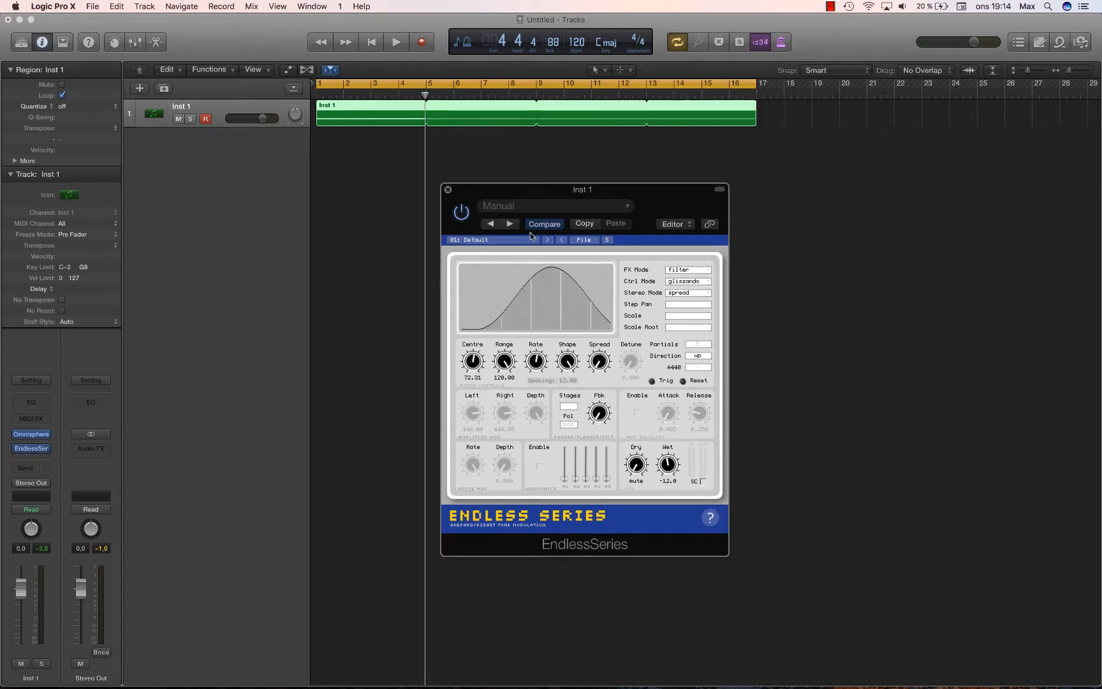
click(448, 190)
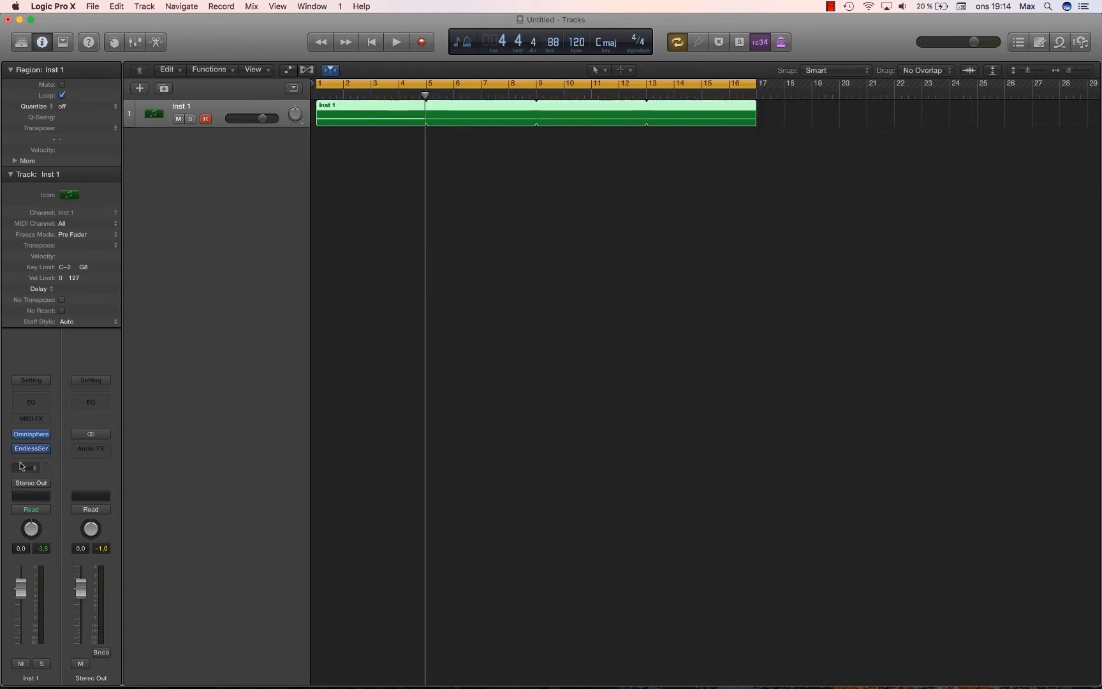
click(46, 448)
click(54, 470)
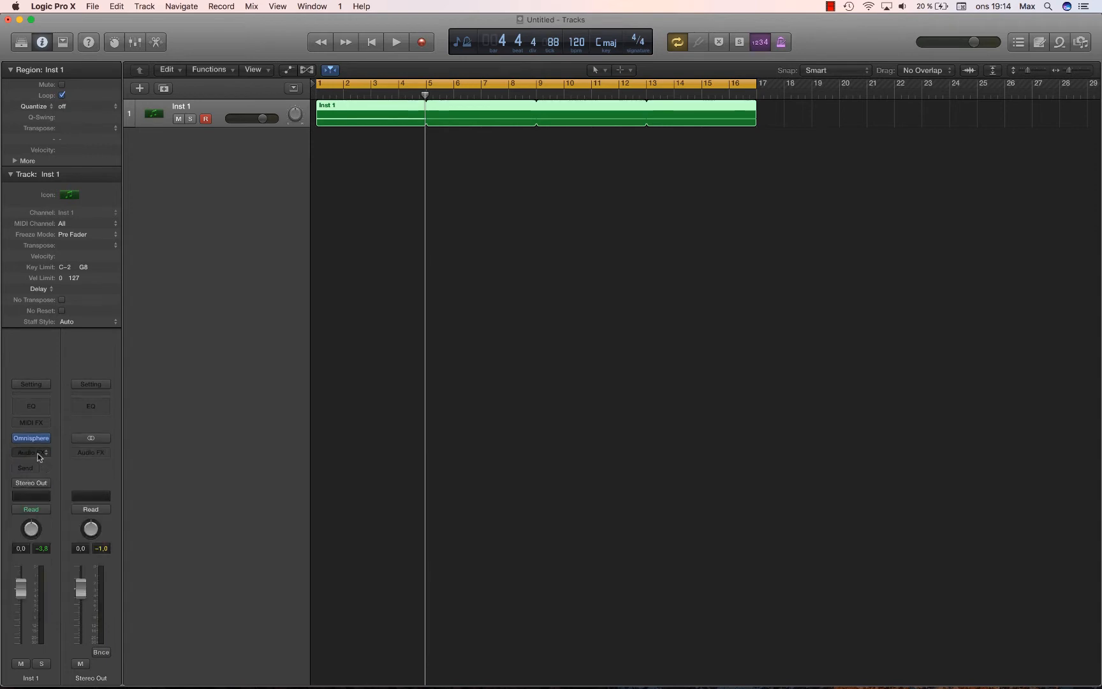
Step: Start playback, insert a fresh stereo Endless Series effect on Inst 1, and set its FX Mode to filter
key(space)
click(38, 450)
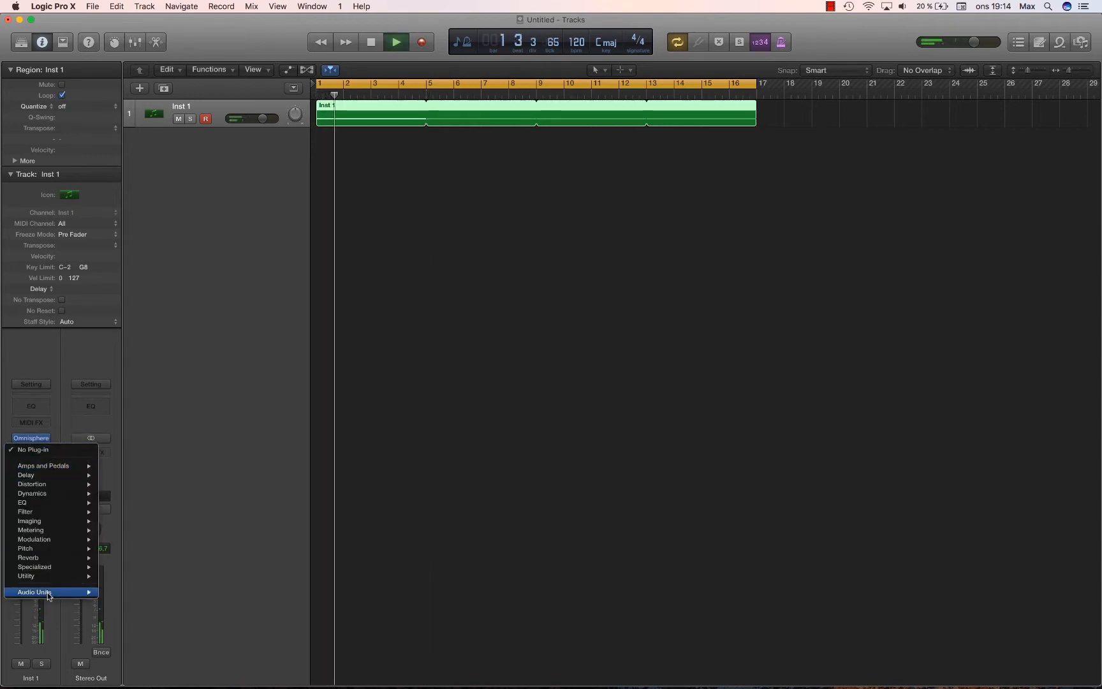
mouse_move(51, 592)
mouse_move(201, 559)
mouse_move(253, 557)
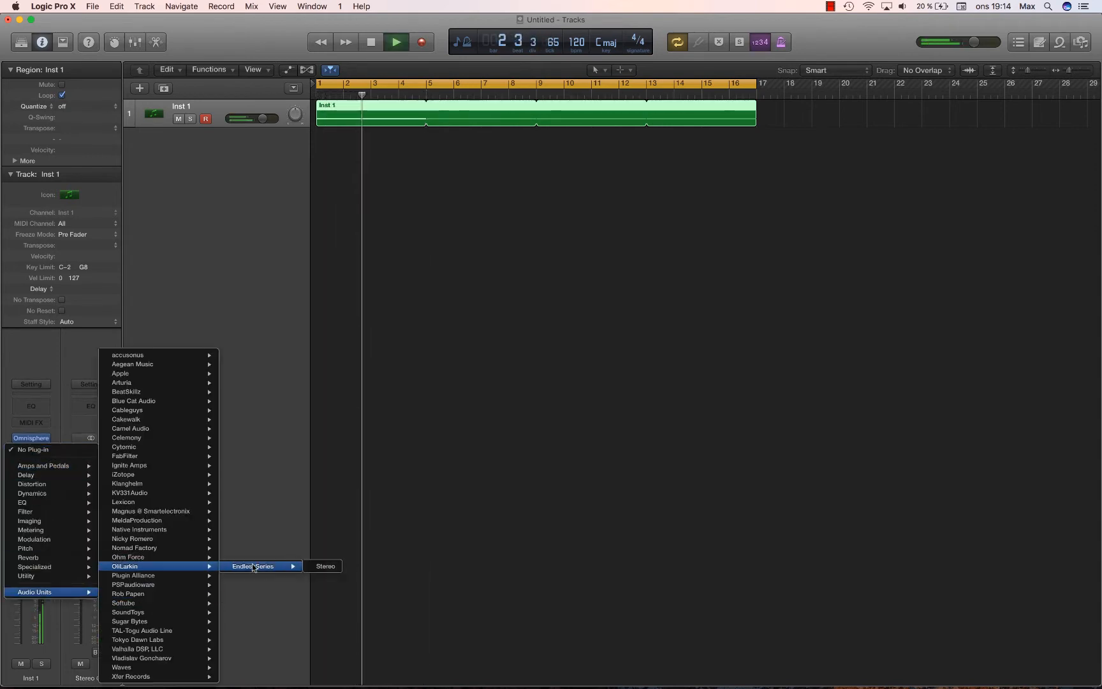
click(314, 566)
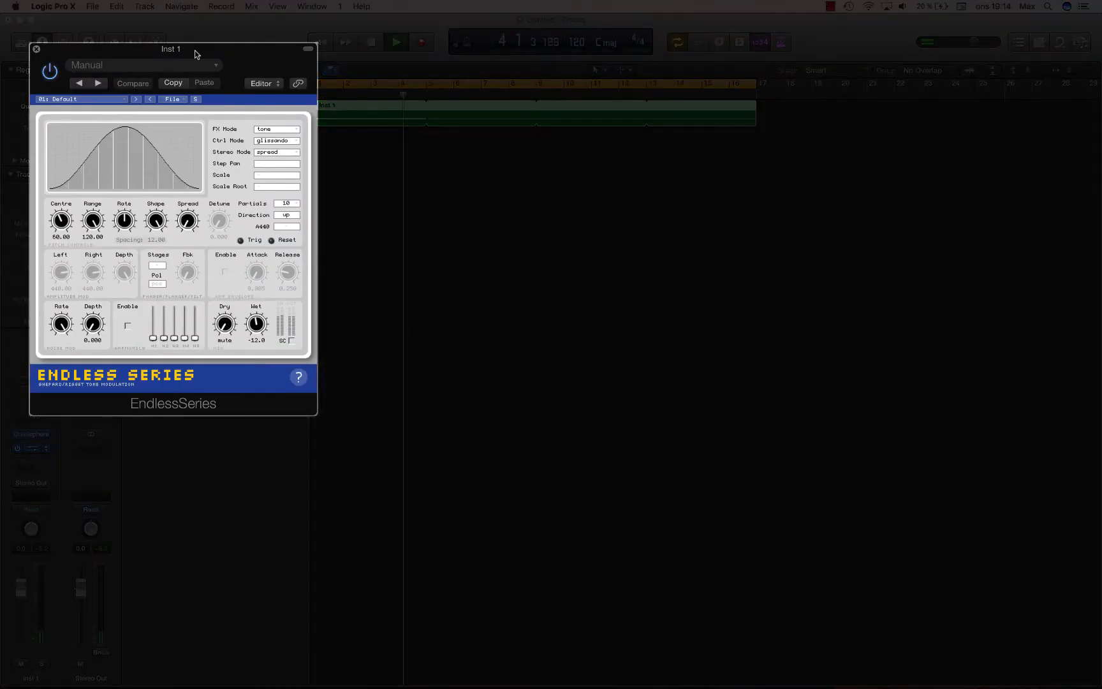
drag(193, 51, 477, 141)
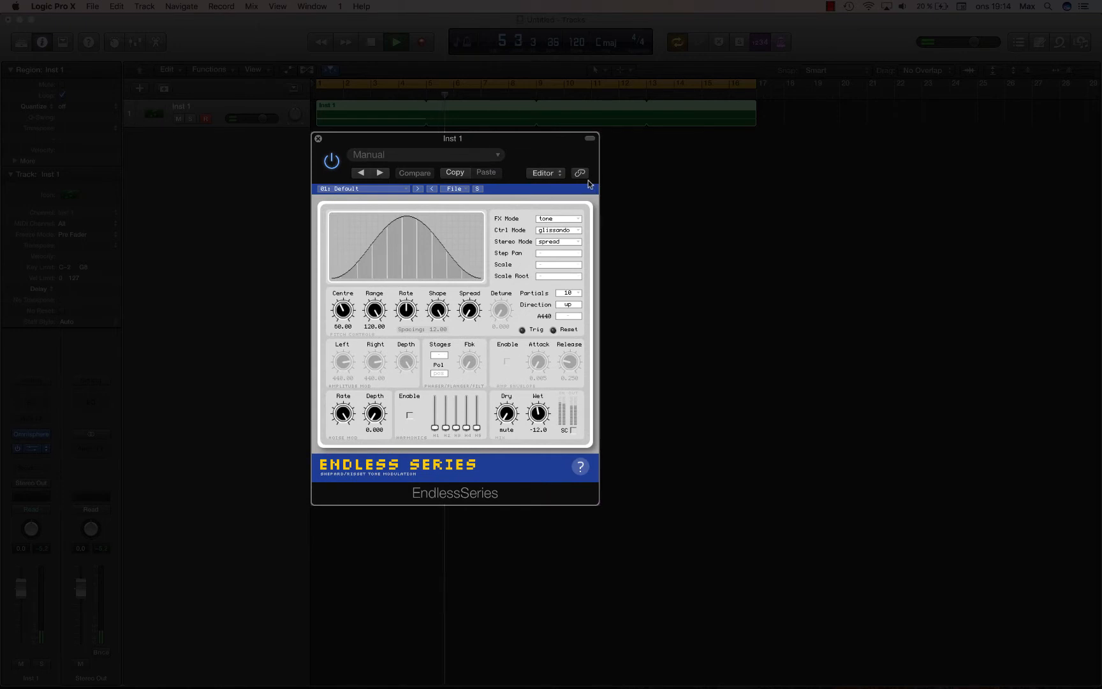
click(562, 222)
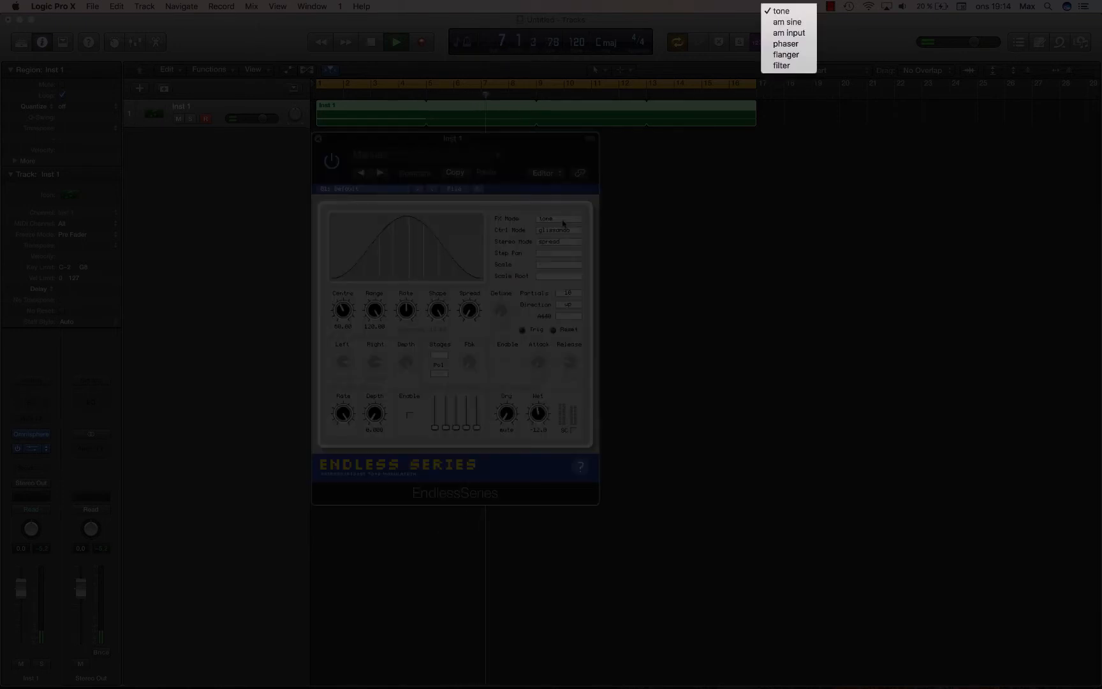
click(782, 66)
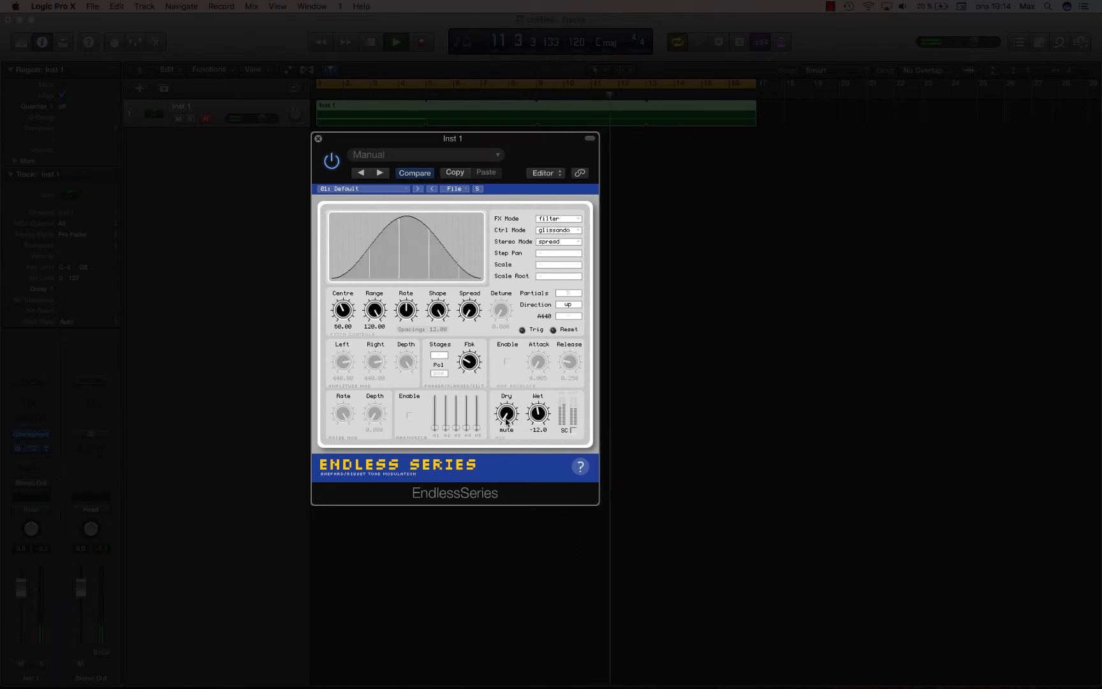
Step: Set Endless Series' Dry level to 6.0 and Wet level to -7.8, and raise Fbk to about its midpoint
drag(508, 418, 512, 362)
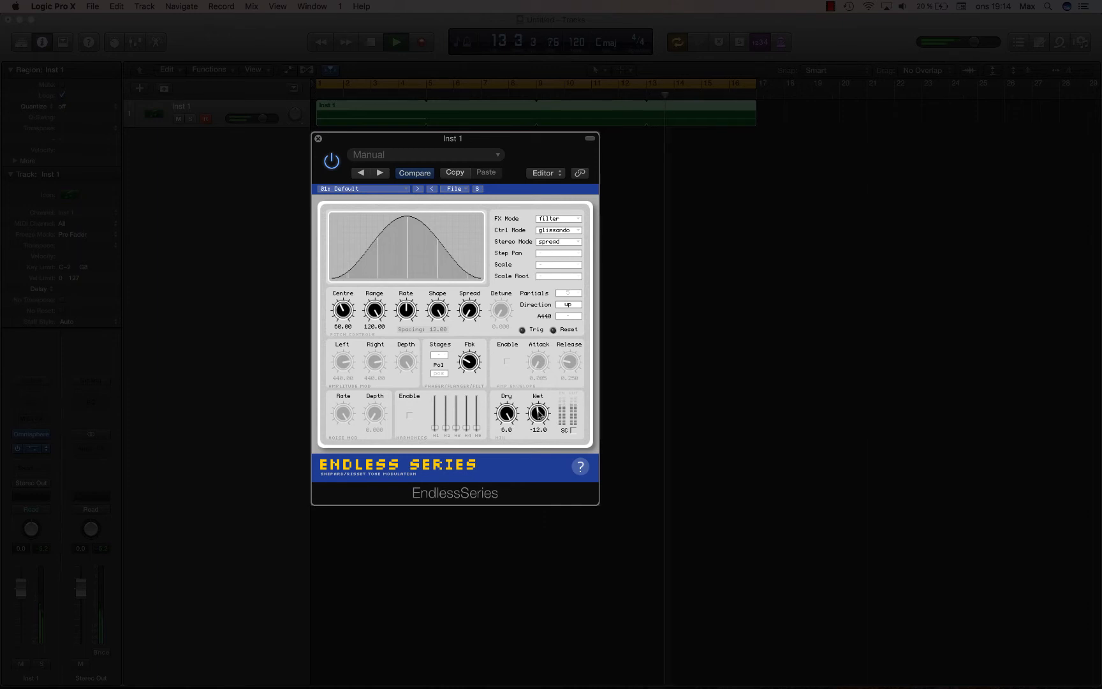
mouse_move(540, 416)
mouse_down()
mouse_move(555, 378)
mouse_move(554, 401)
mouse_up()
drag(469, 366, 479, 345)
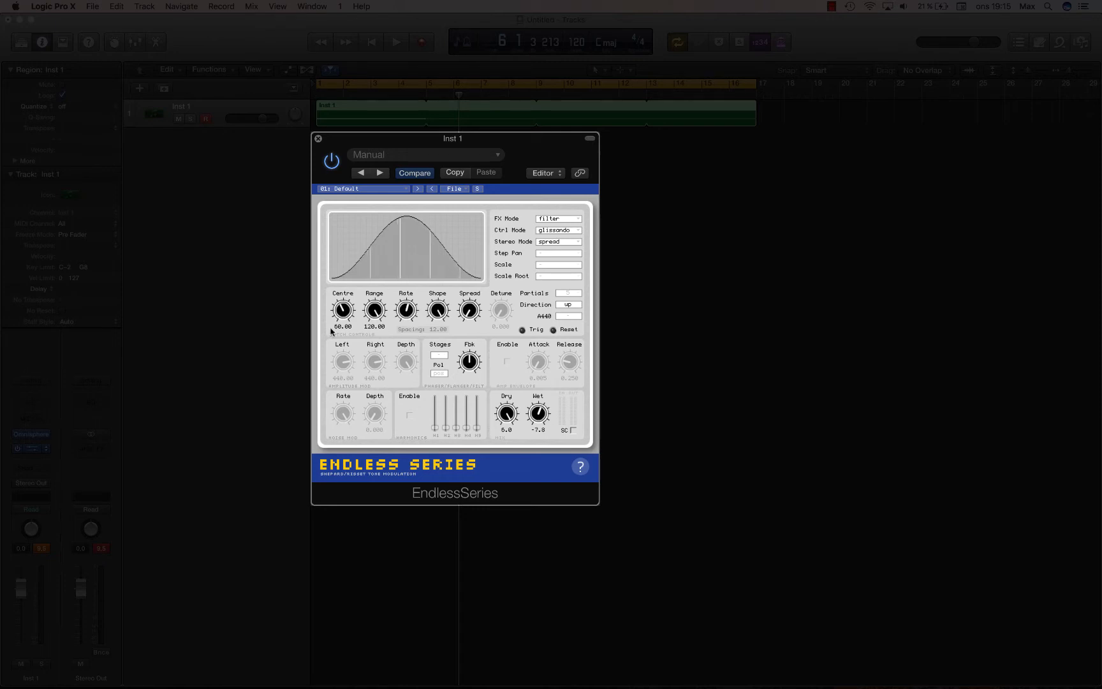
Step: Sweep the Centre value down to about 21.92 and then up to about 105.77
drag(350, 316, 335, 376)
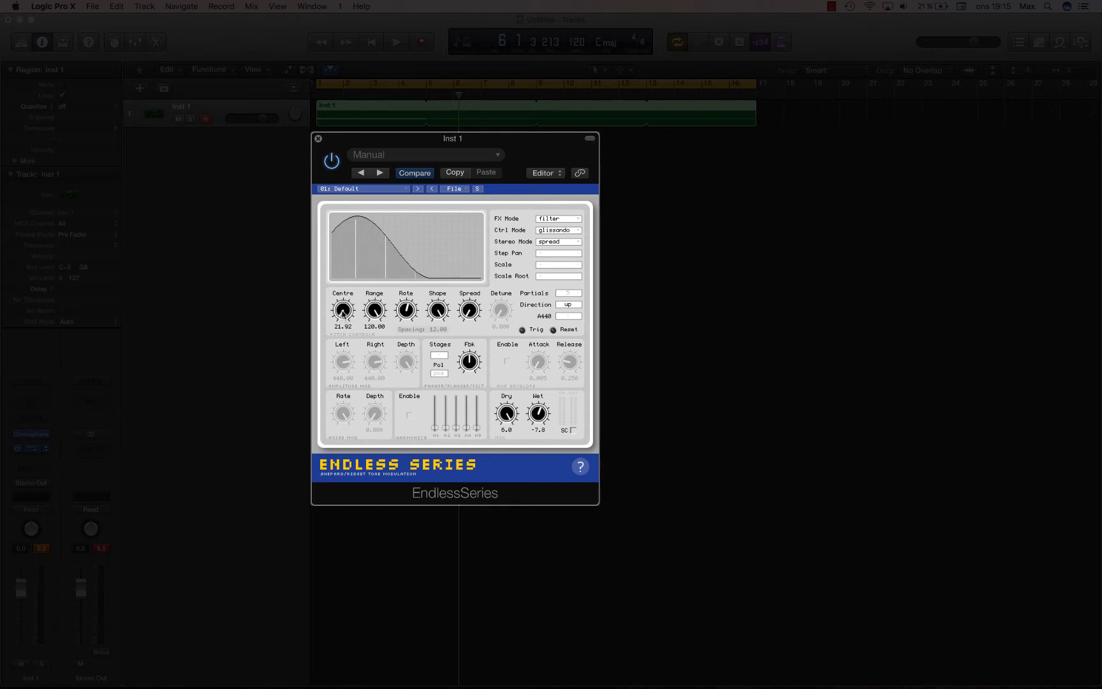
drag(342, 310, 370, 258)
drag(346, 310, 383, 247)
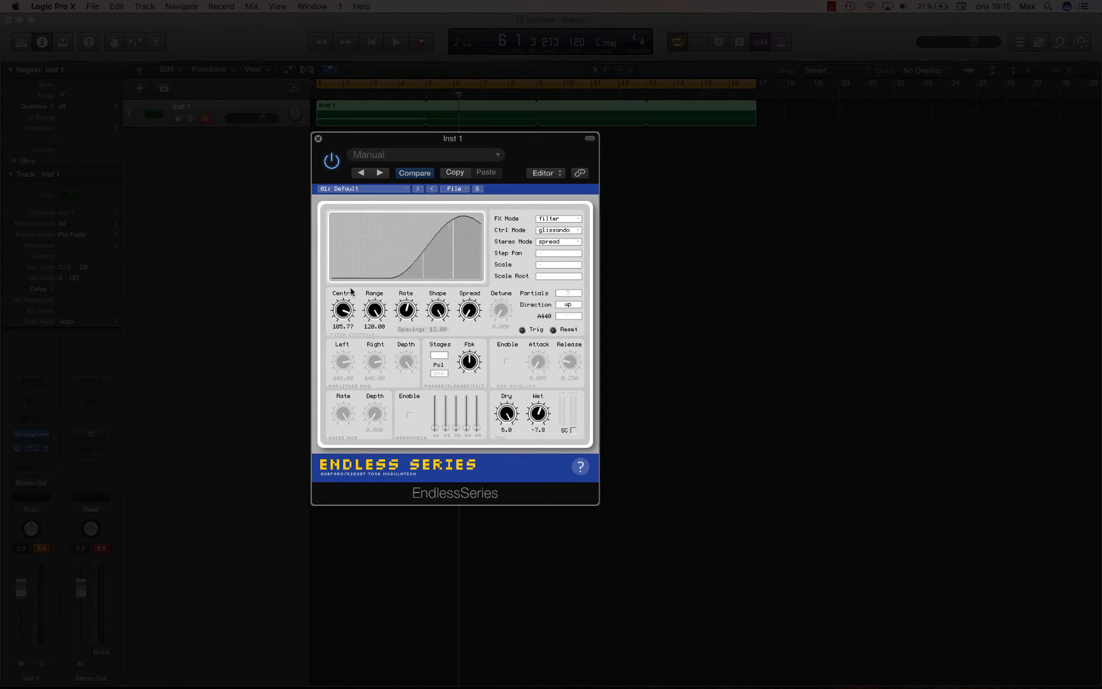
Step: Lower Endless Series' Centre through about 81.15 to 20.00, start playback, and raise Centre to about 60.77 with more Fbk
mouse_move(351, 292)
mouse_down()
mouse_move(360, 281)
mouse_move(349, 329)
mouse_move(357, 315)
mouse_up()
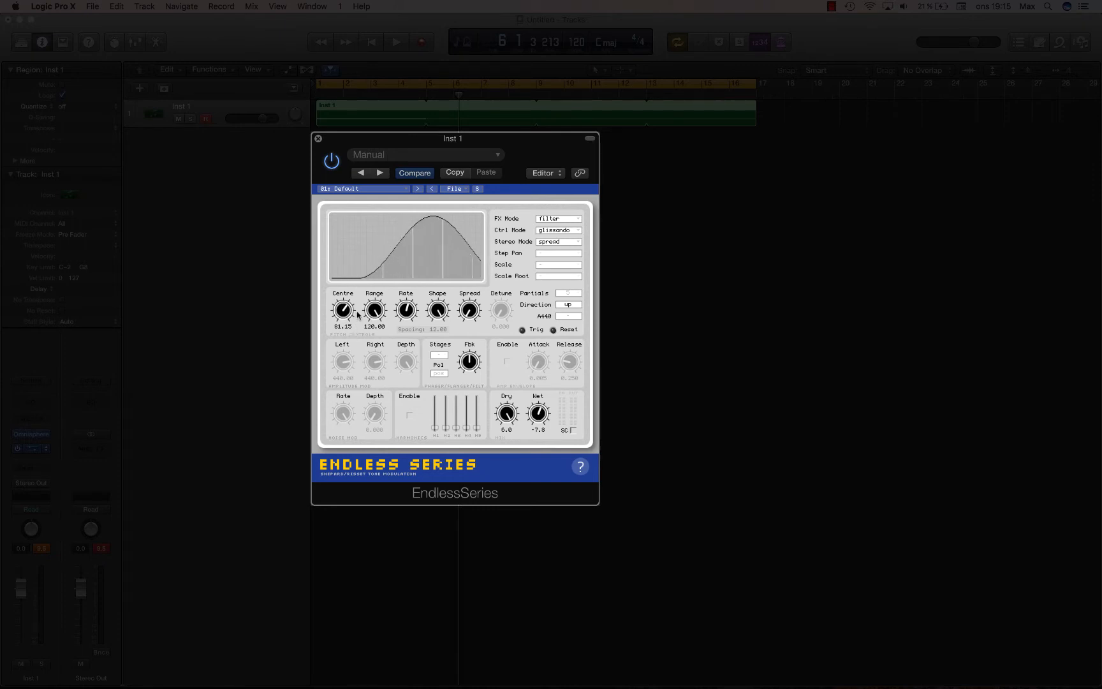
drag(354, 314, 356, 477)
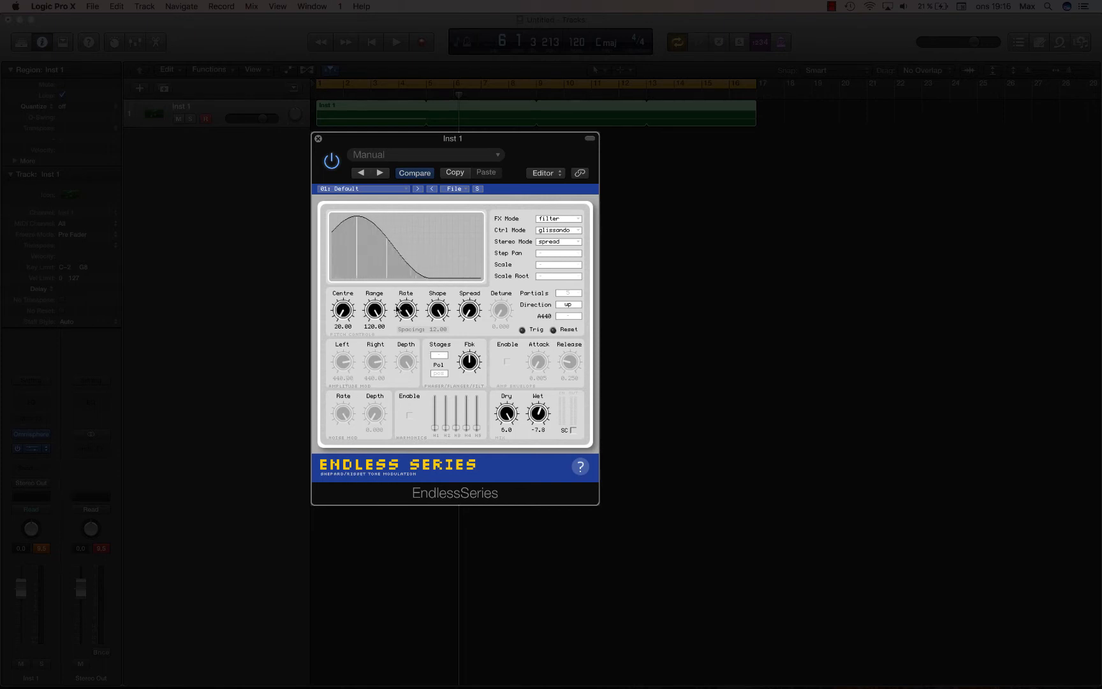
key(space)
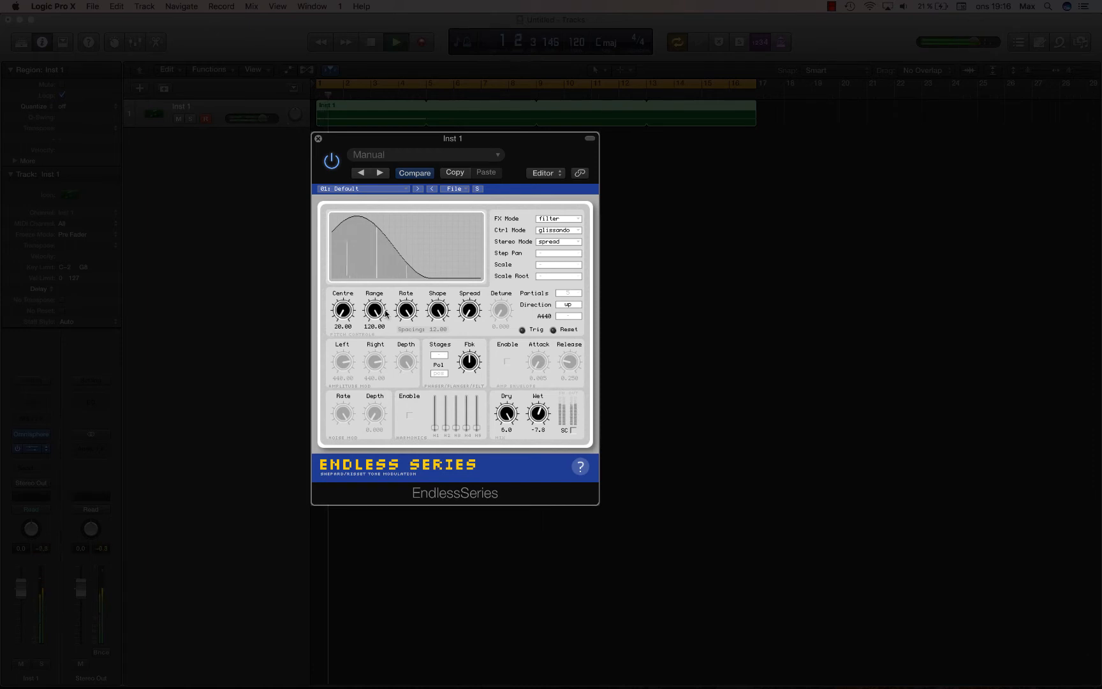
drag(342, 311, 348, 284)
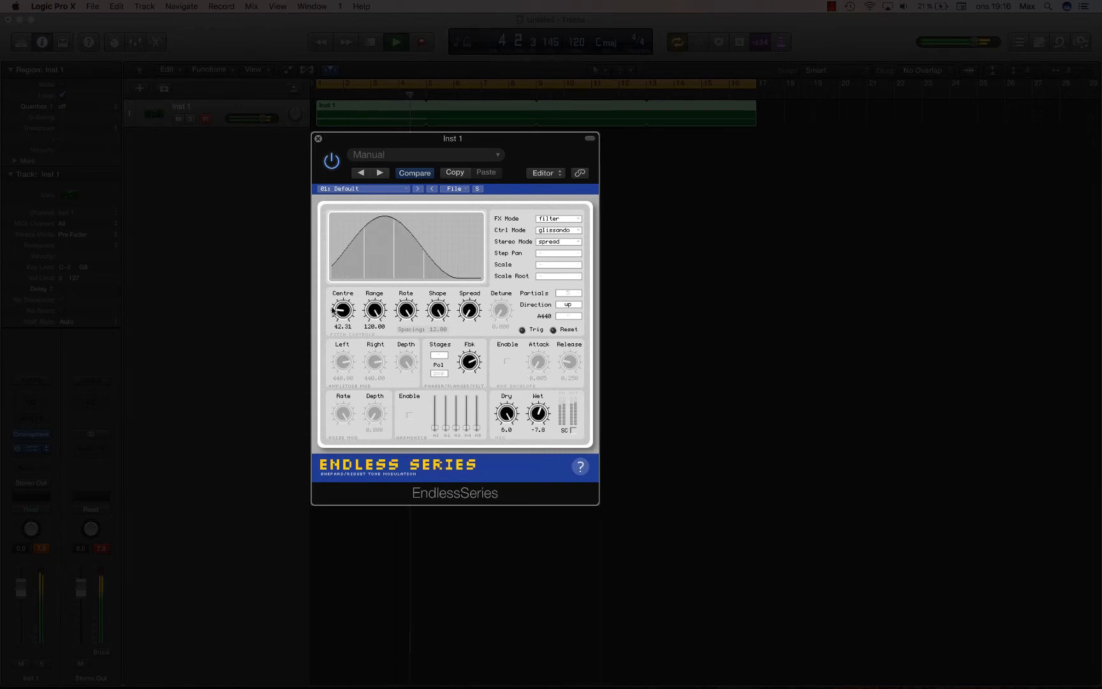
drag(342, 310, 410, 190)
Step: Sweep the Range value down to about 21.14 and back up to about 86.59 during playback
drag(415, 293, 340, 399)
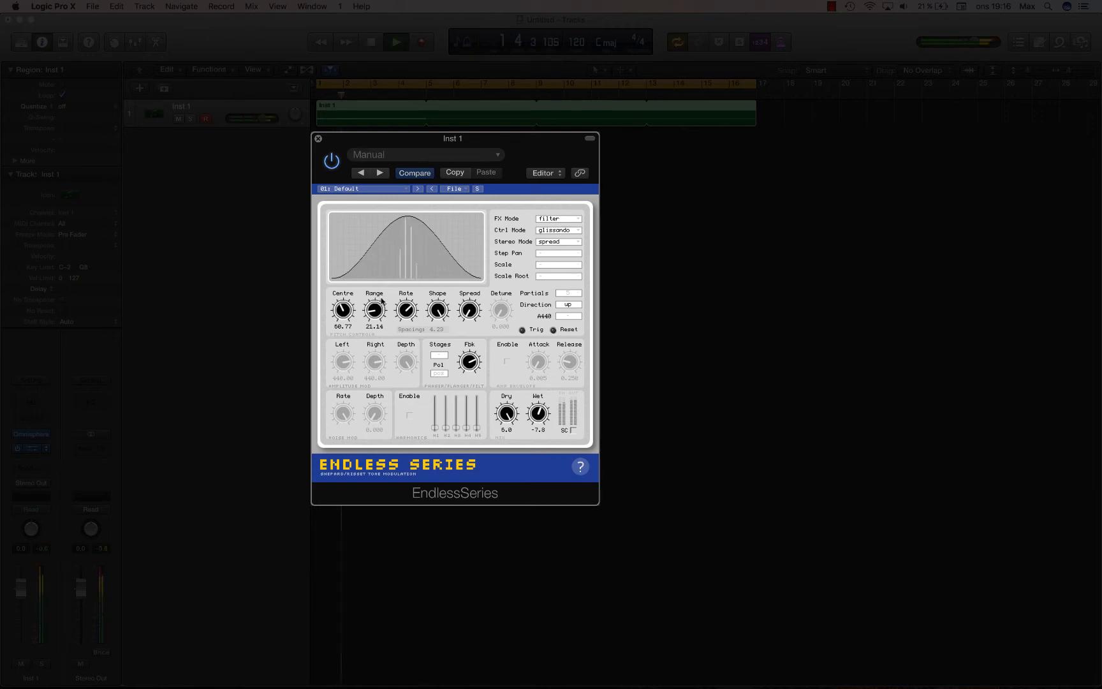
drag(380, 292, 383, 260)
drag(393, 210, 368, 328)
drag(375, 310, 387, 204)
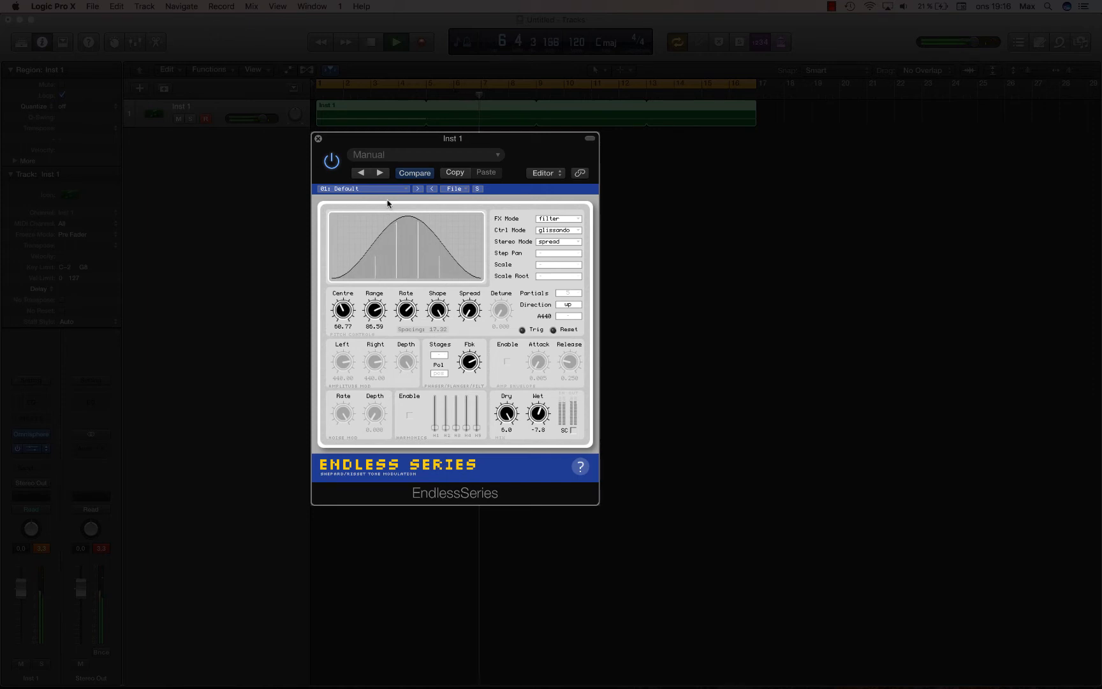
Step: Raise Spread to its maximum, return playback to the project start, and set Centre to about 64.23
drag(470, 317, 466, 293)
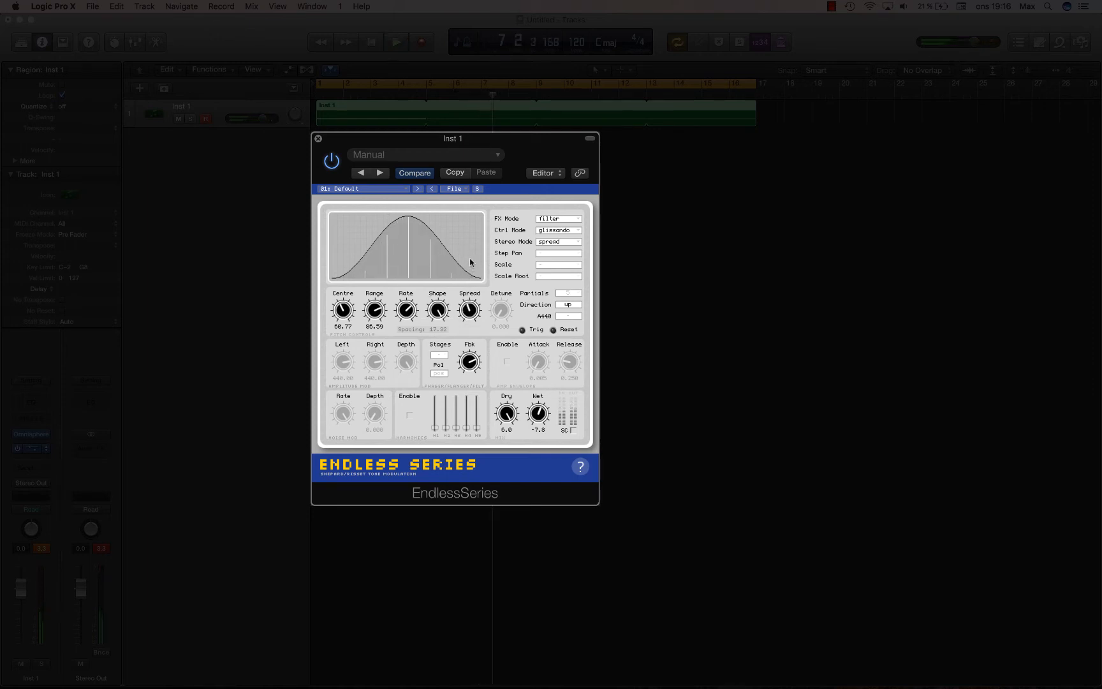
key(Return)
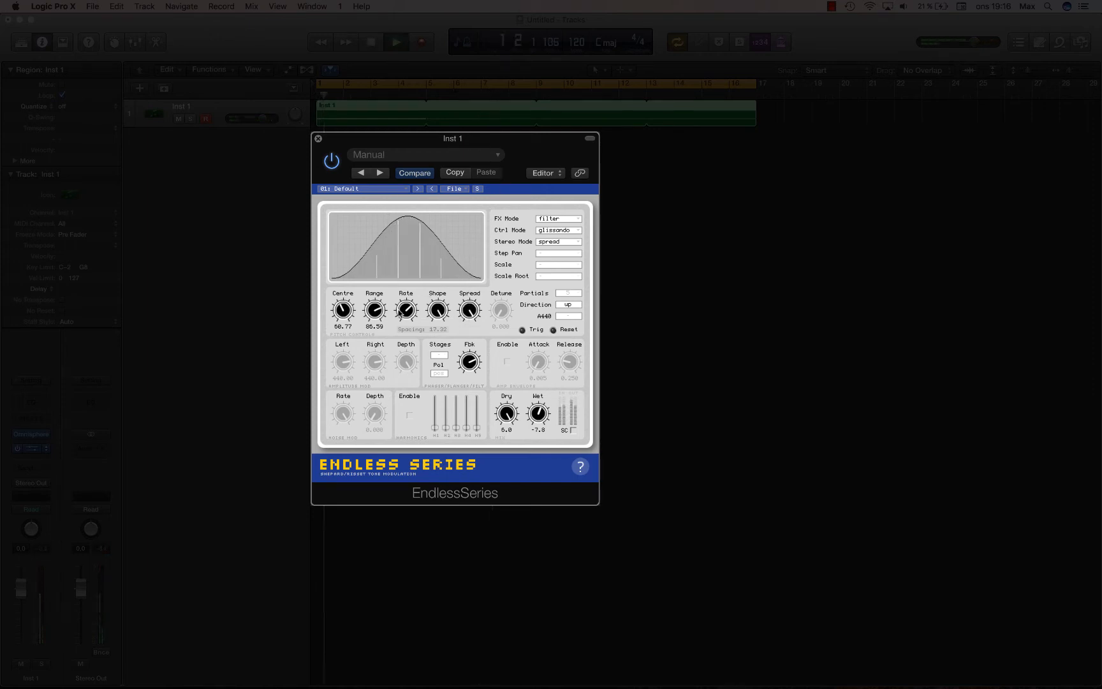
drag(343, 310, 344, 305)
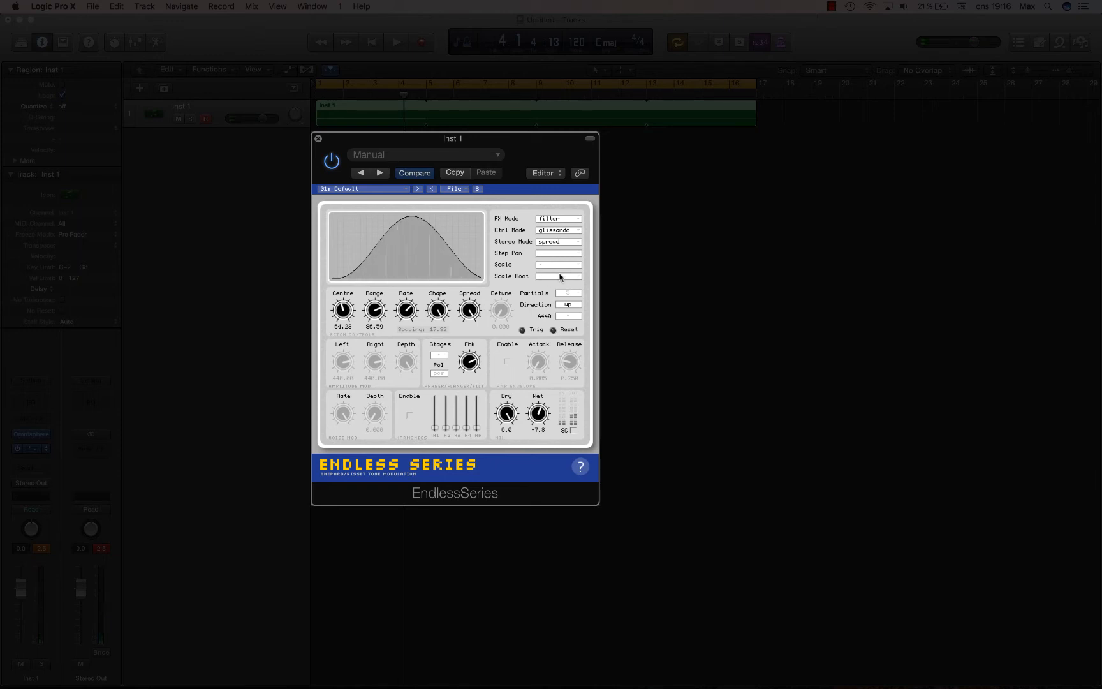
Step: Change the Stereo Mode to seperate and lower Centre to about 51.15
click(561, 243)
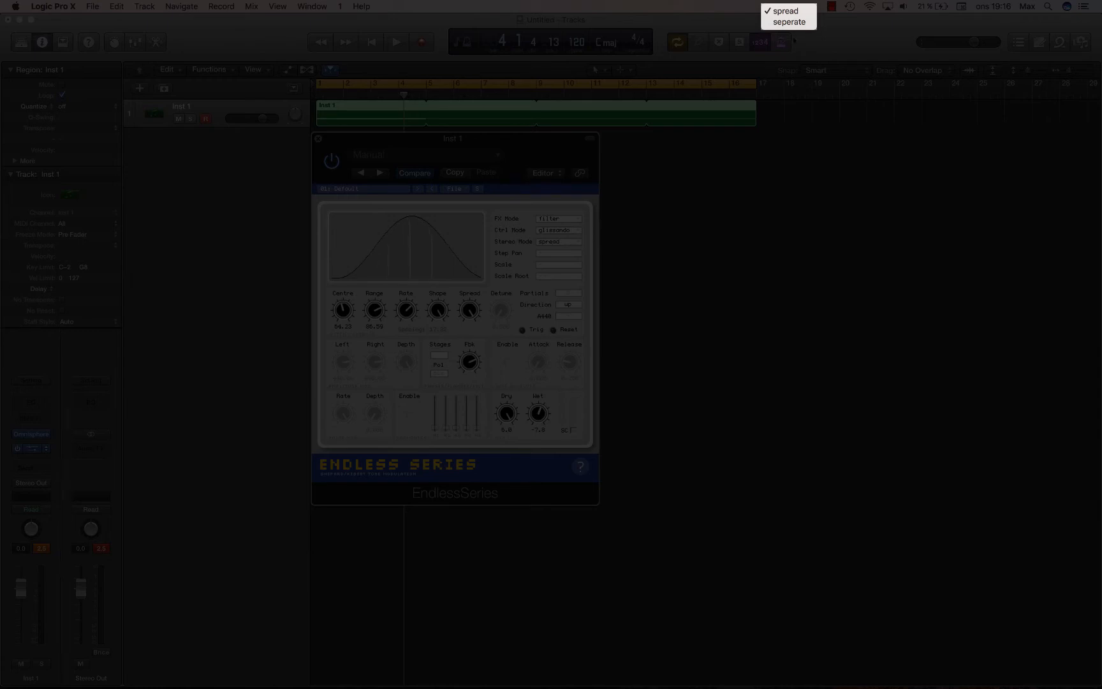
click(789, 22)
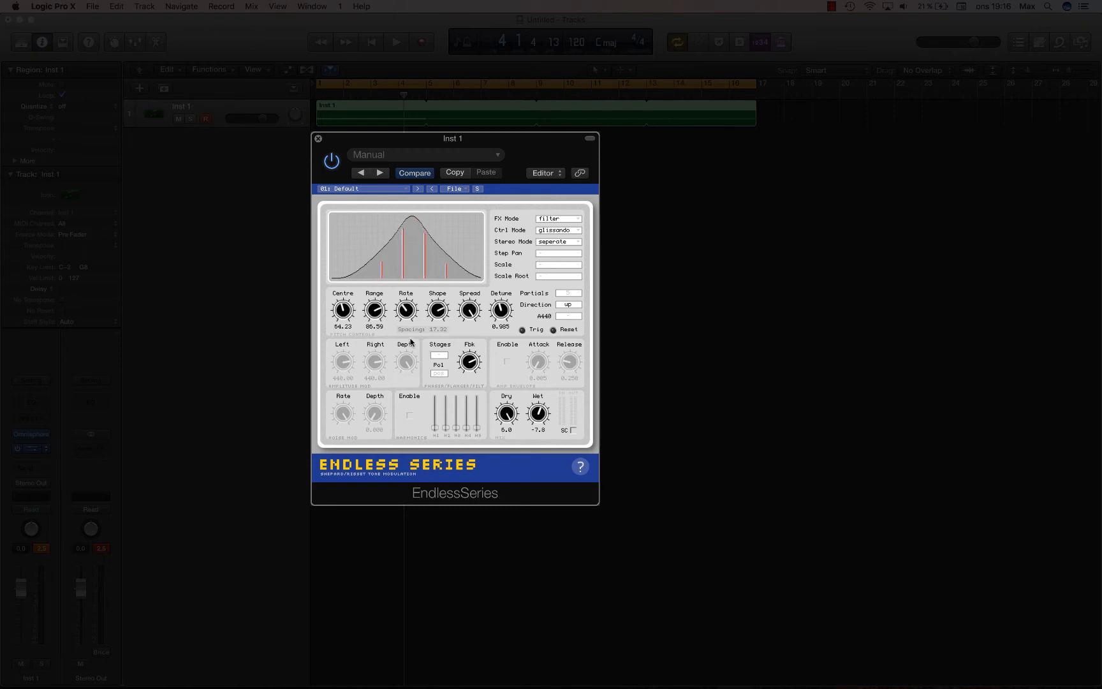
mouse_move(345, 306)
mouse_down()
mouse_move(354, 281)
mouse_move(352, 300)
mouse_move(336, 306)
mouse_up()
Step: Play the loop while raising Detune to 12.000, Range to about 105.81 and Fbk to maximum, stop playback, and move the effect window aside
key(space)
drag(508, 322, 518, 262)
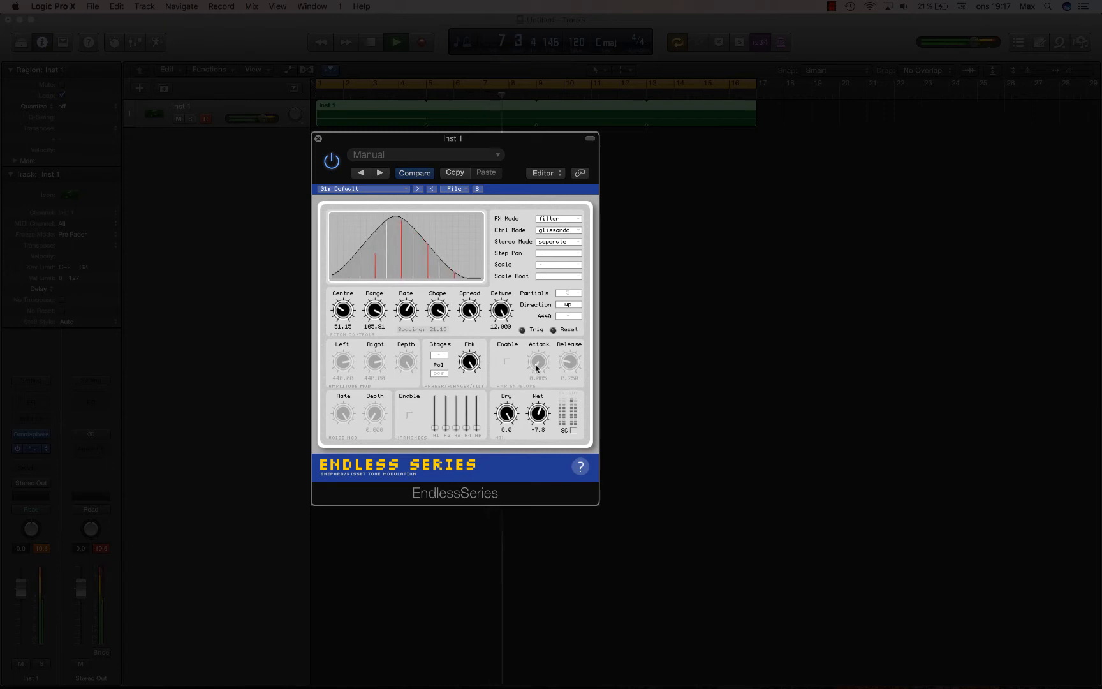
key(space)
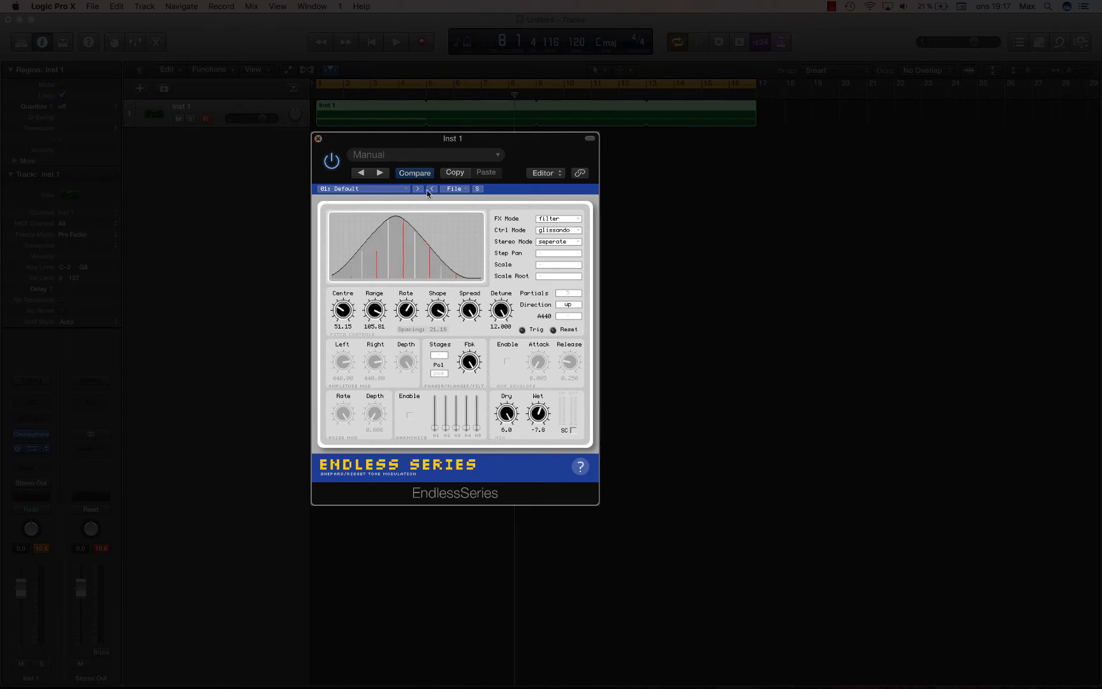
drag(360, 138, 671, 138)
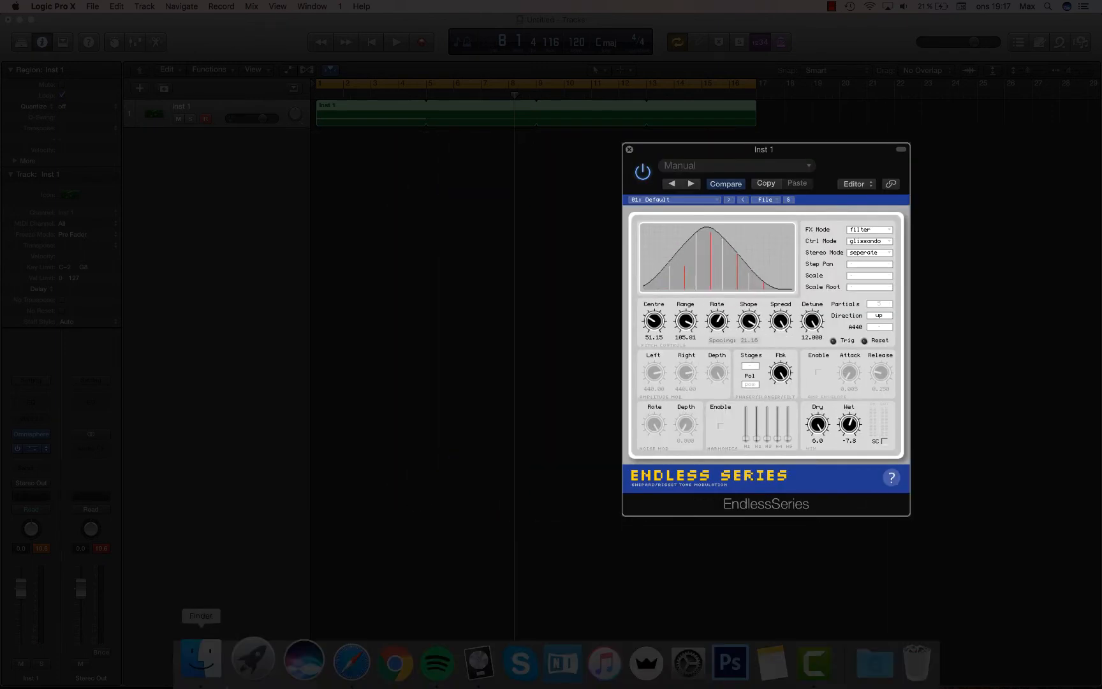